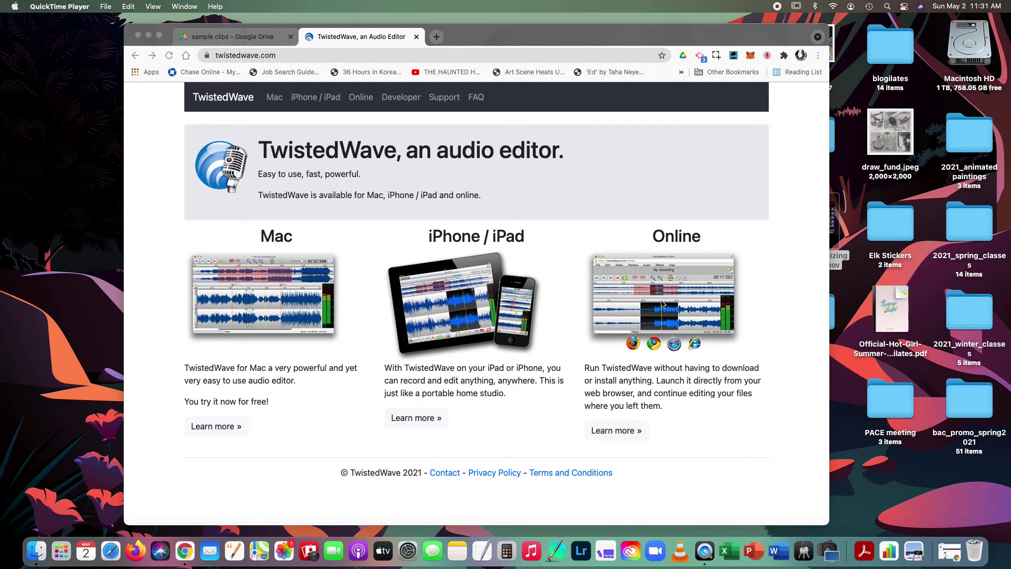
# - Open the online version of the TwistedWave audio editor and log out of the current account
pyautogui.click(673, 294)
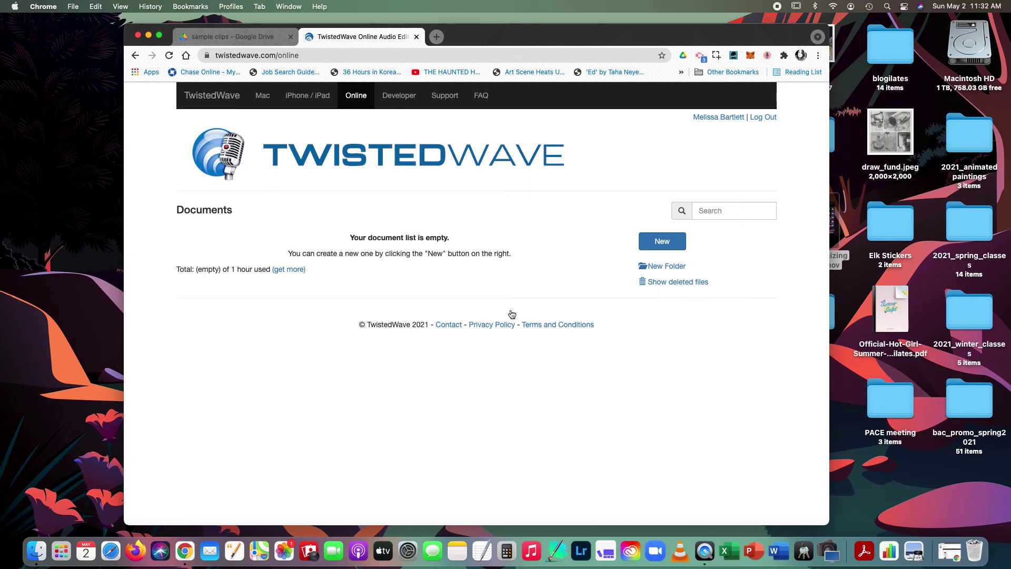
pyautogui.click(768, 119)
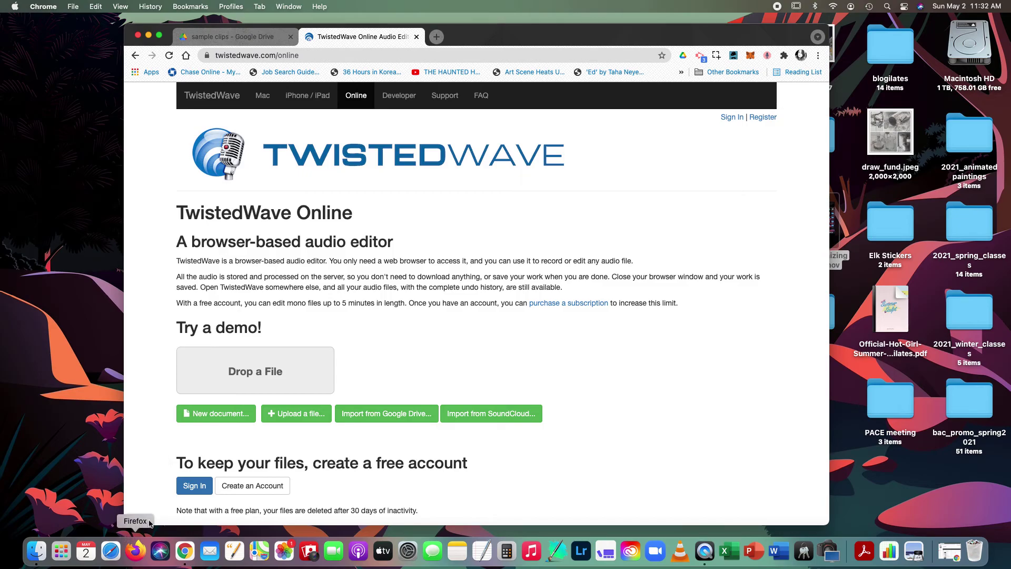
# - Sign in to TwistedWave Online with the saved account credentials and the Remember me option
pyautogui.click(194, 487)
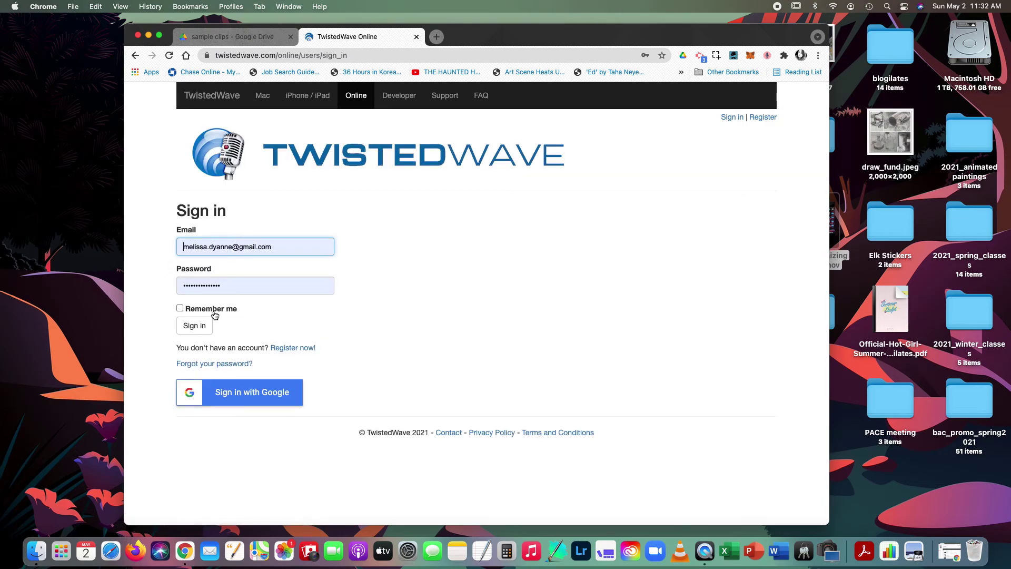
pyautogui.click(180, 309)
pyautogui.click(195, 328)
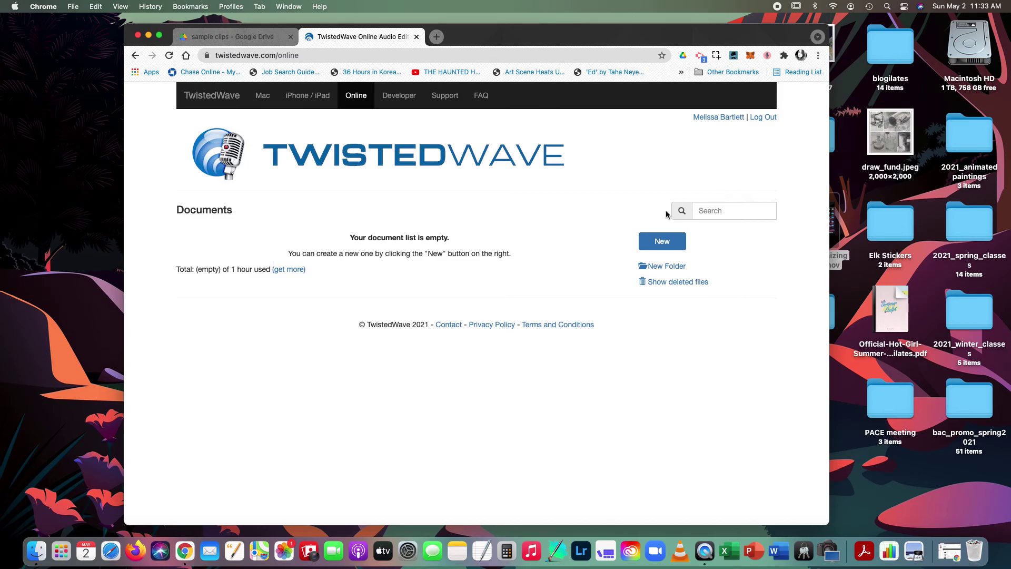
# - Import intro.mp3 from Google Drive as a new document
pyautogui.click(663, 243)
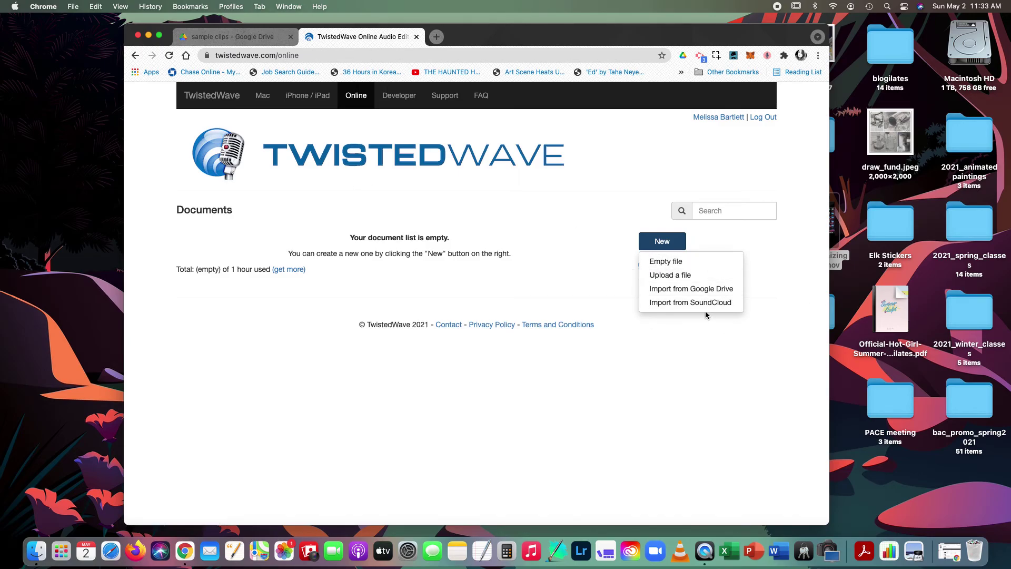
pyautogui.click(688, 289)
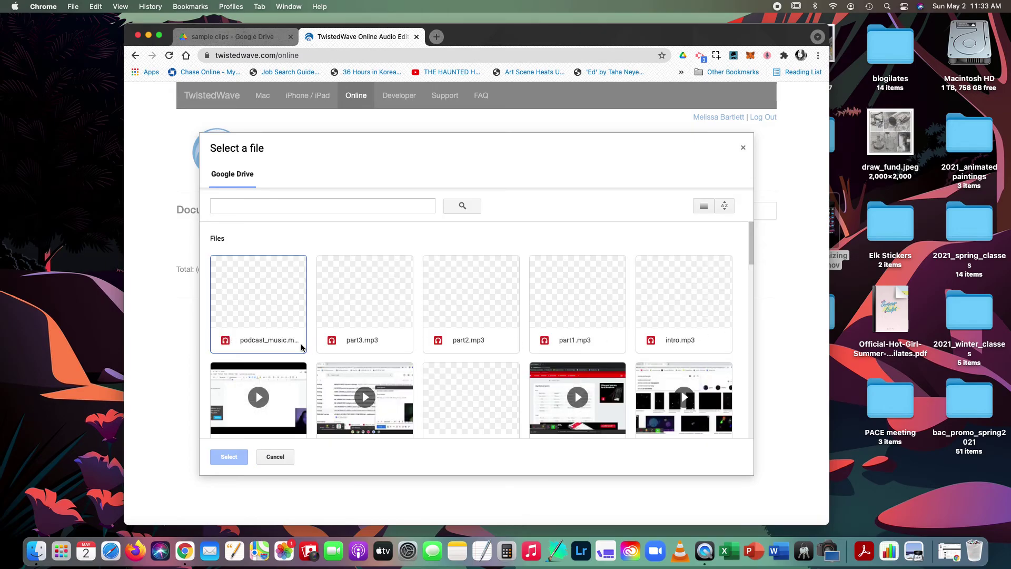
pyautogui.scroll(-10, 564, 350)
pyautogui.scroll(10, 564, 350)
pyautogui.click(690, 309)
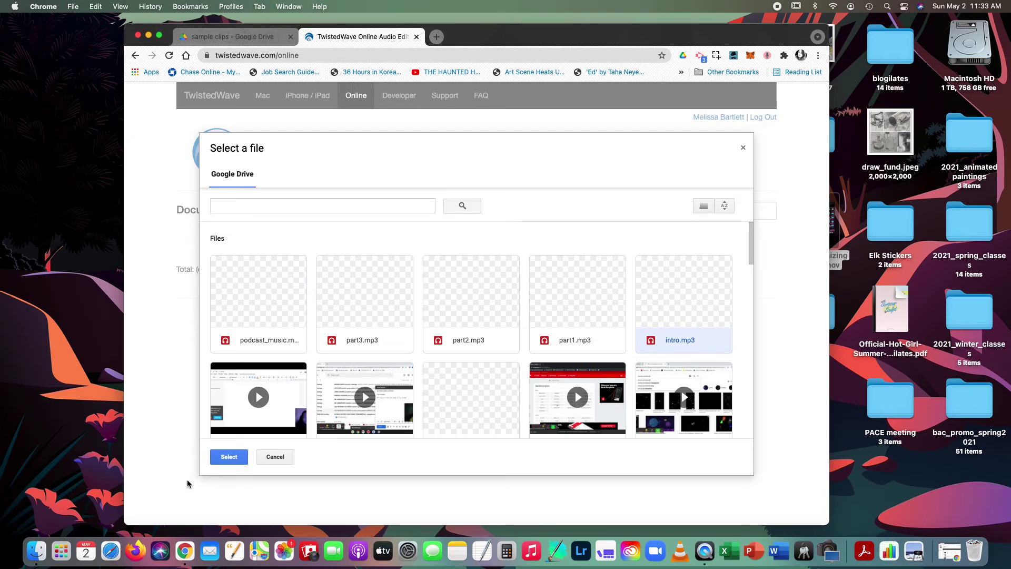
pyautogui.click(236, 456)
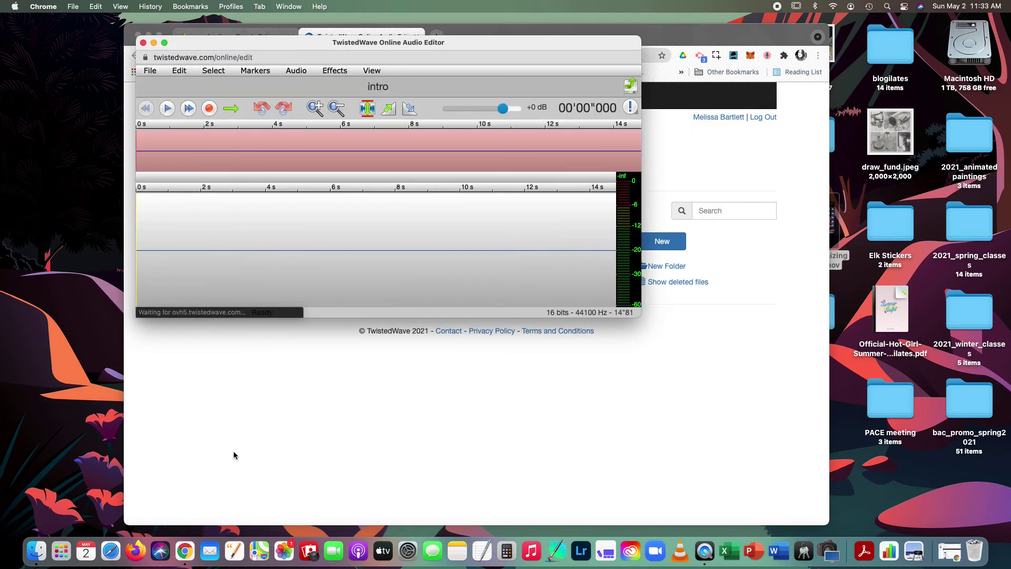
# - Move the intro editor window to the upper-left part of the desktop and shrink it
pyautogui.moveTo(470, 42); pyautogui.dragTo(385, 45)
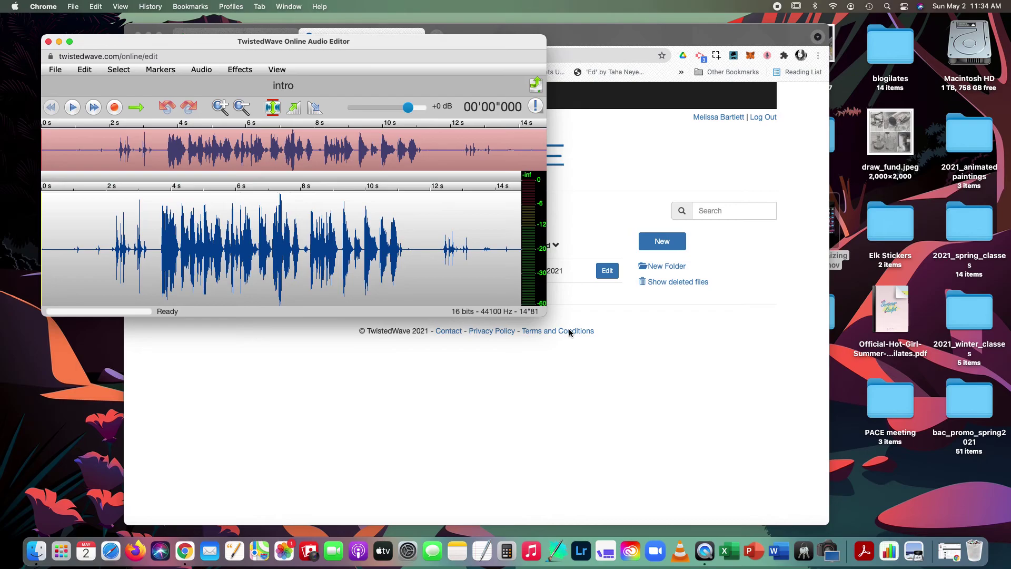
pyautogui.moveTo(402, 40); pyautogui.dragTo(387, 35)
pyautogui.moveTo(530, 311); pyautogui.dragTo(464, 267)
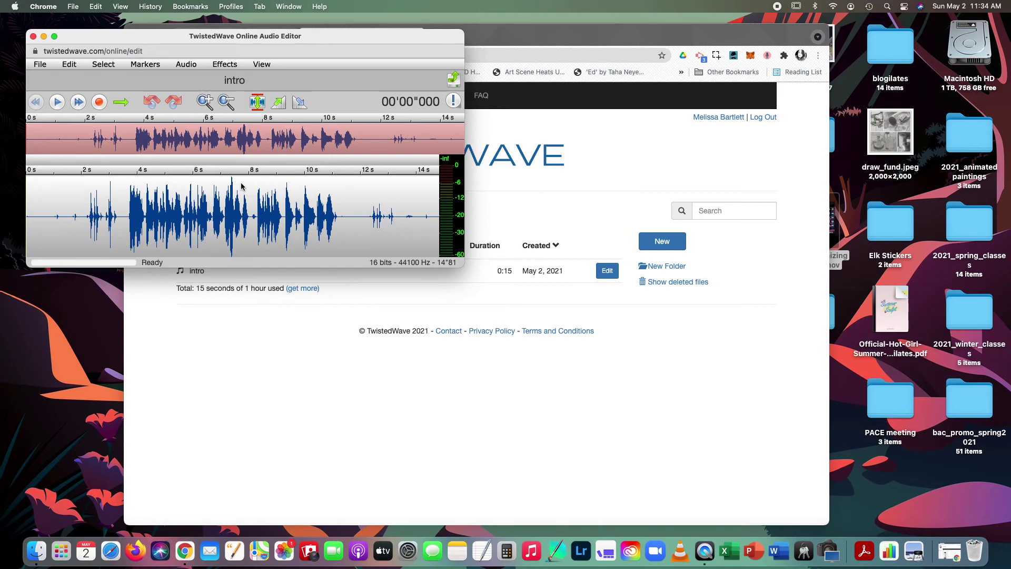
# - Return to the documents page and import part1.mp3 from Google Drive as a new document
pyautogui.click(614, 45)
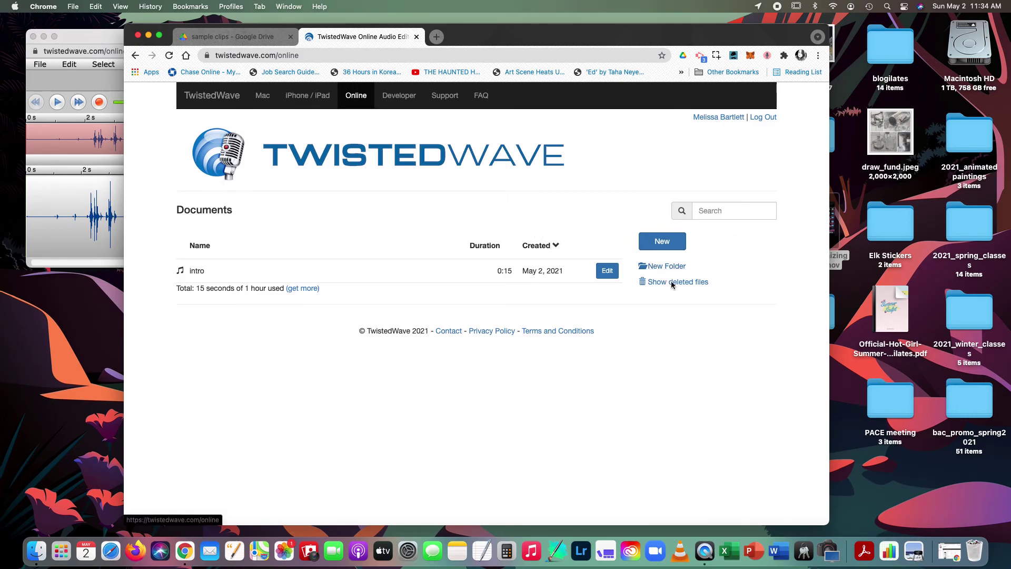
pyautogui.click(666, 243)
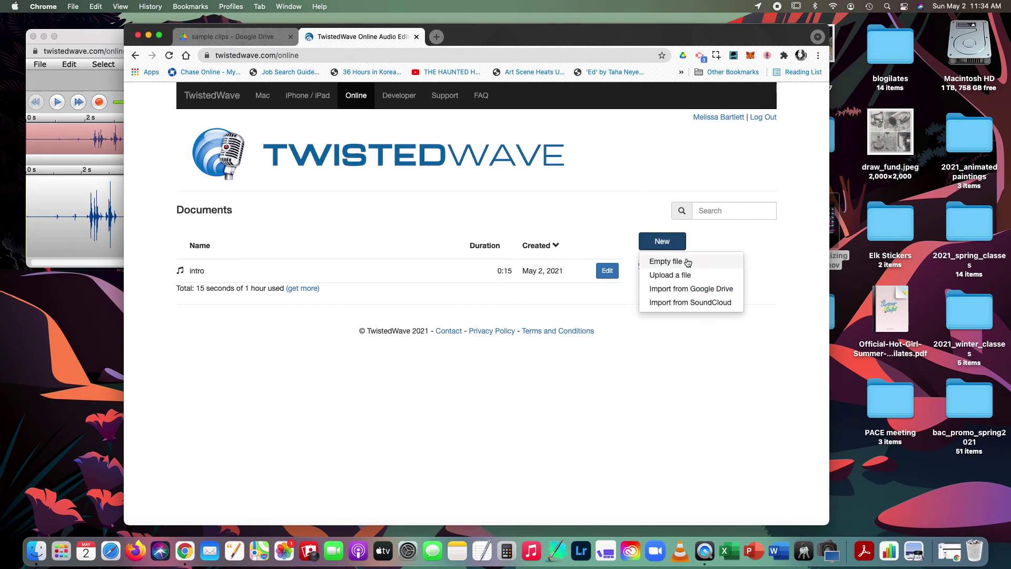
pyautogui.click(707, 289)
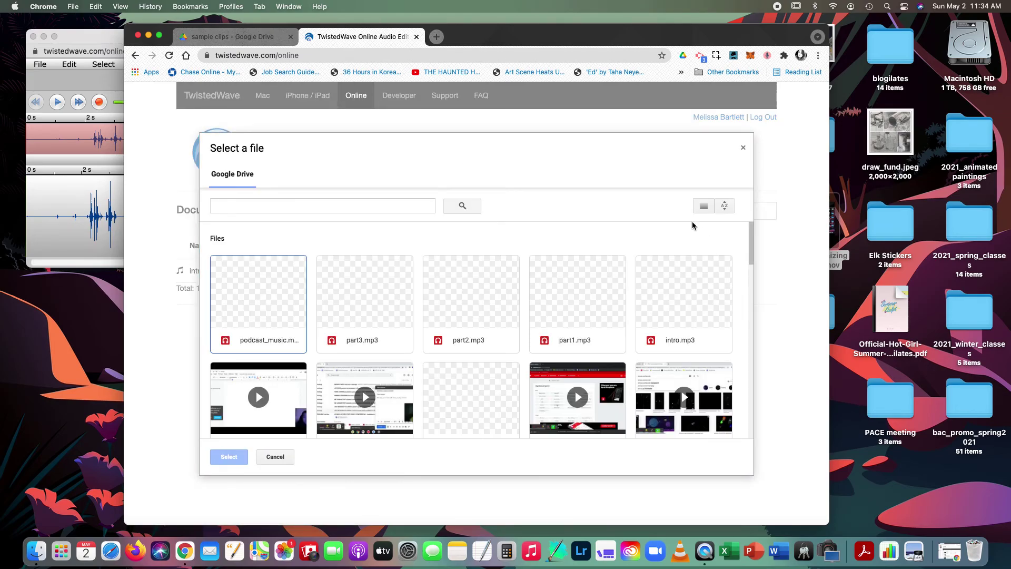
pyautogui.click(584, 312)
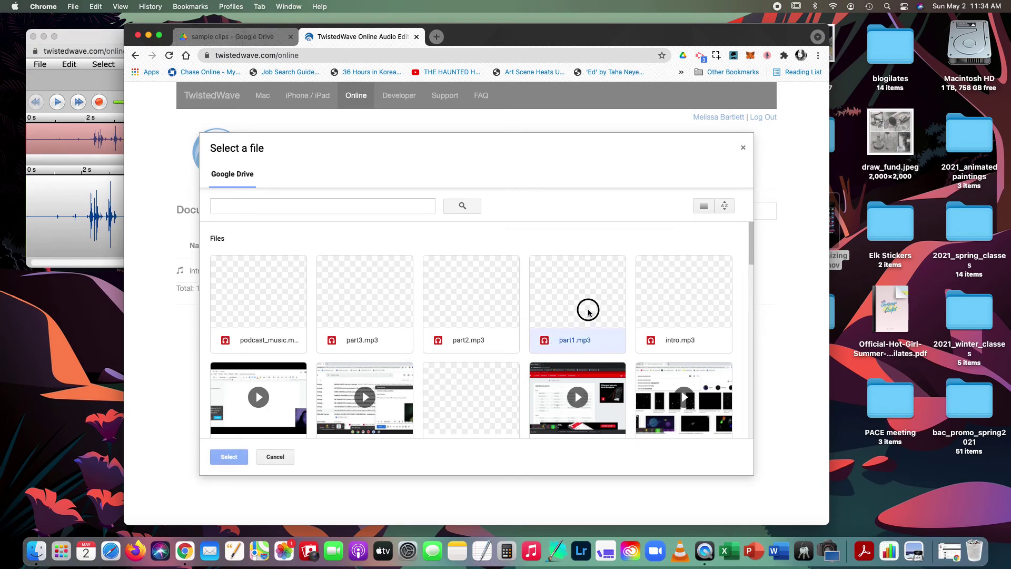
pyautogui.click(229, 457)
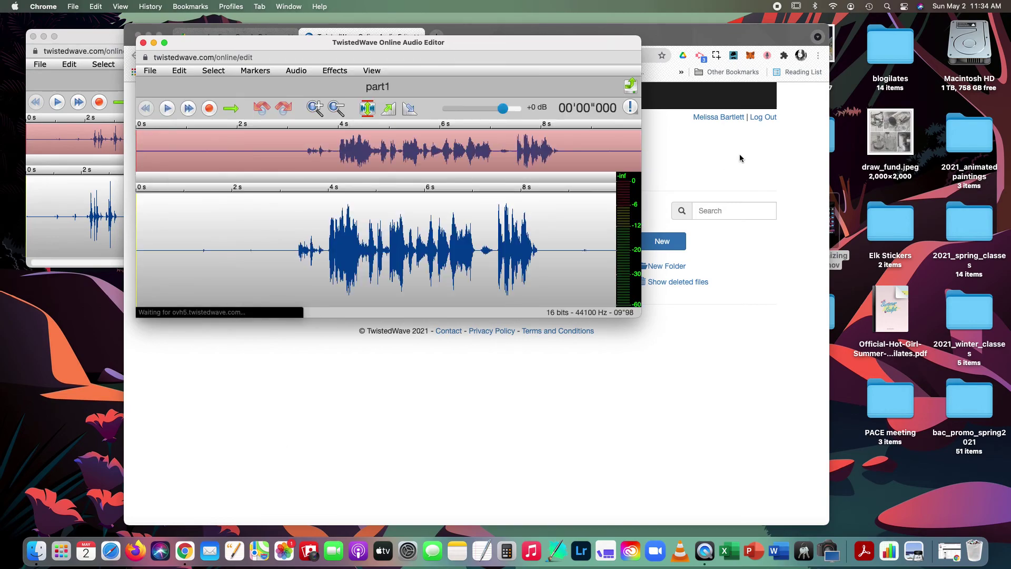
# - Import podcast_music from Google Drive without purchasing a subscription, and move its editor window aside to uncover the documents page
pyautogui.click(764, 161)
pyautogui.click(670, 242)
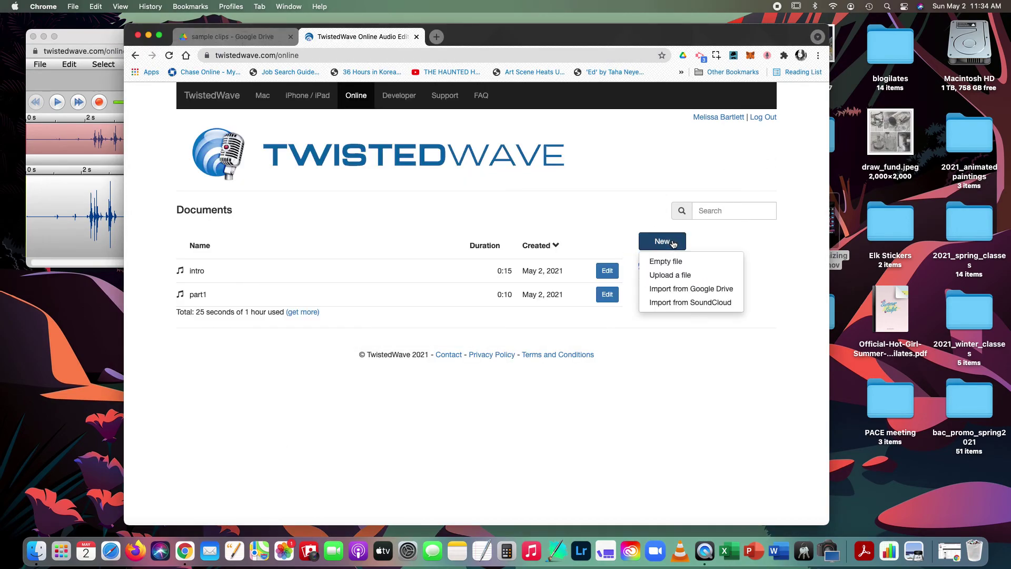
pyautogui.click(720, 287)
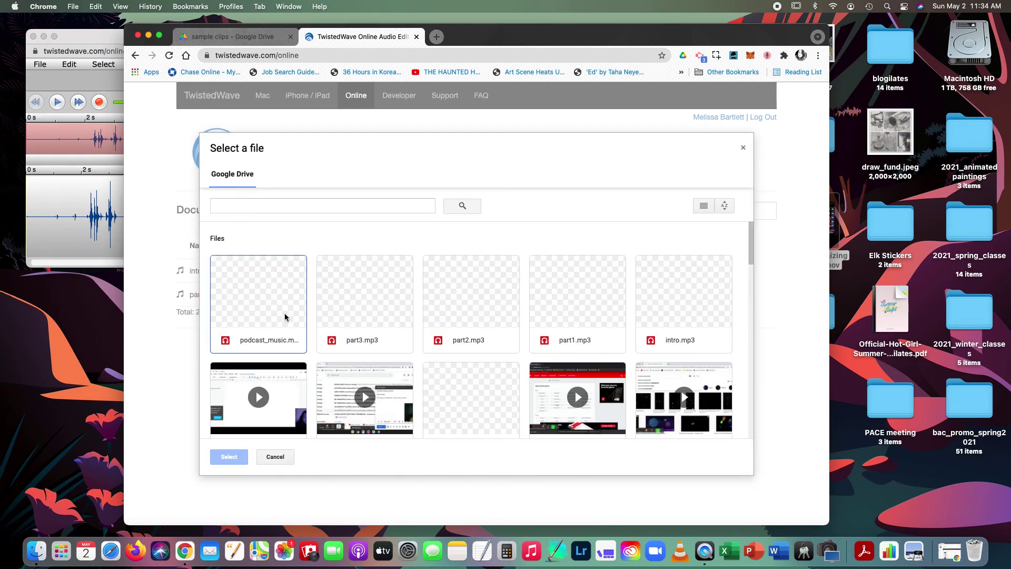
pyautogui.click(268, 307)
pyautogui.click(228, 457)
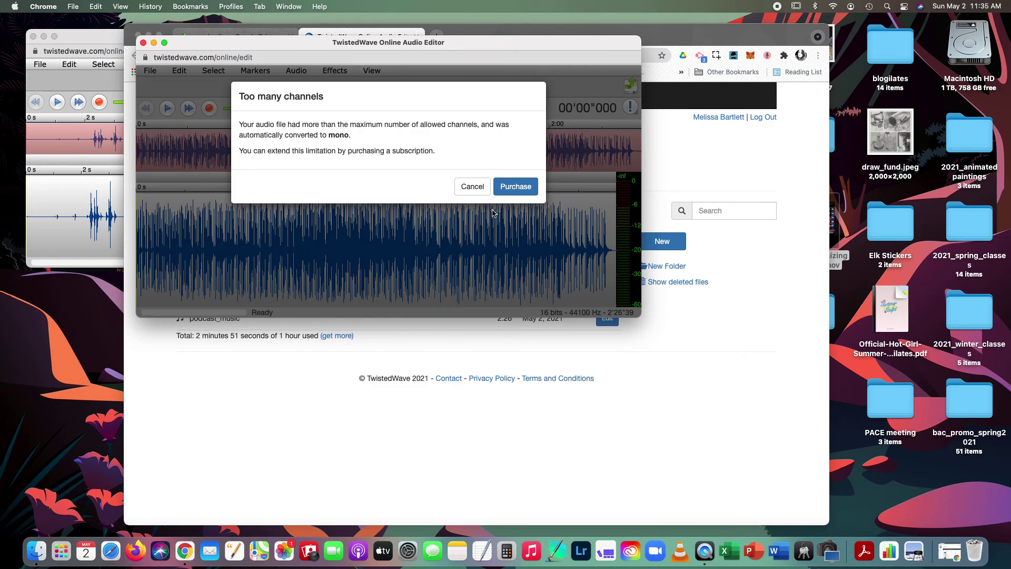
pyautogui.click(472, 187)
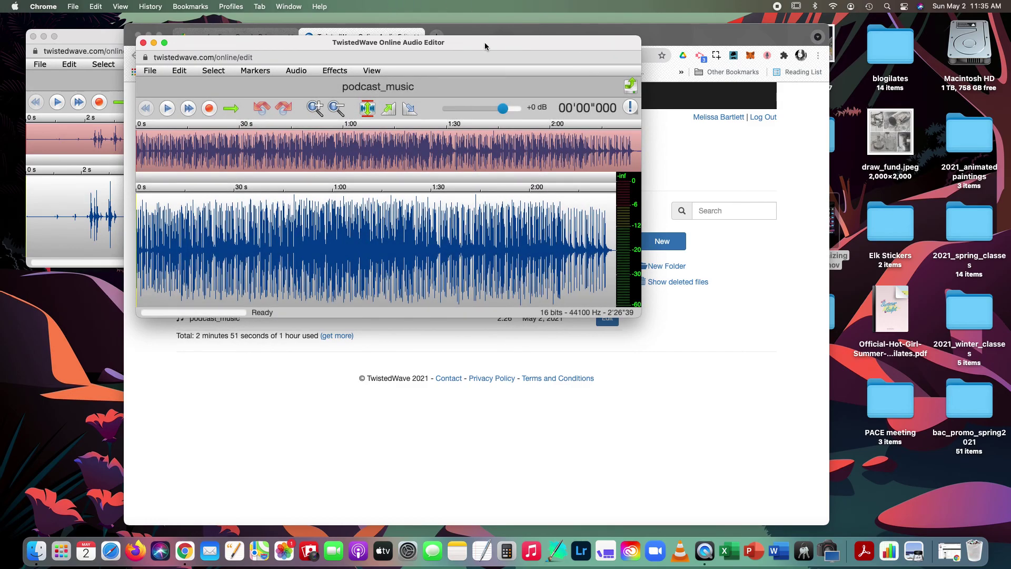
pyautogui.moveTo(484, 45); pyautogui.dragTo(363, 80)
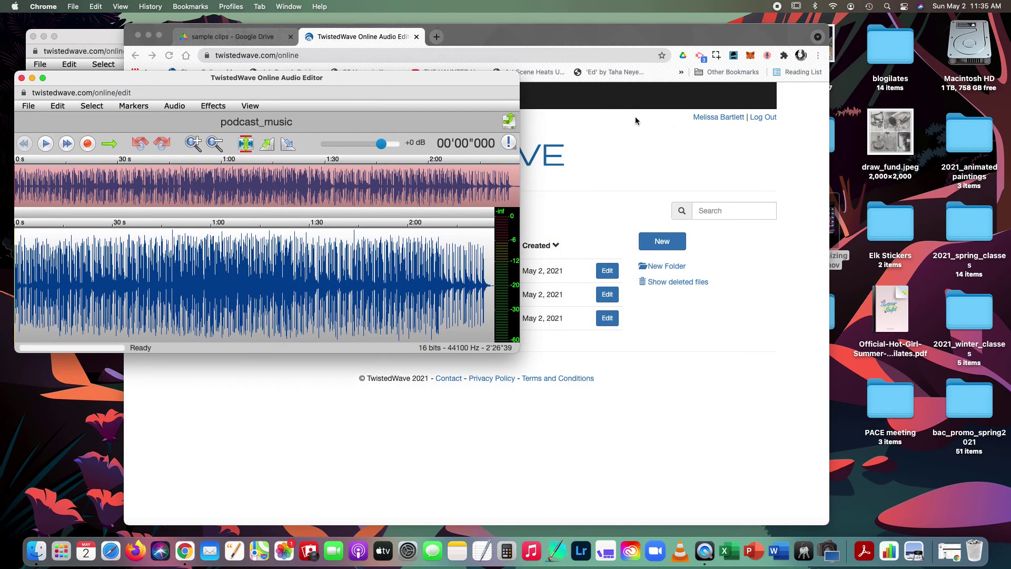
# - Find goose-sounds among the Google Drive files and import it as a new document, declining the subscription purchase
pyautogui.click(691, 168)
pyautogui.click(677, 242)
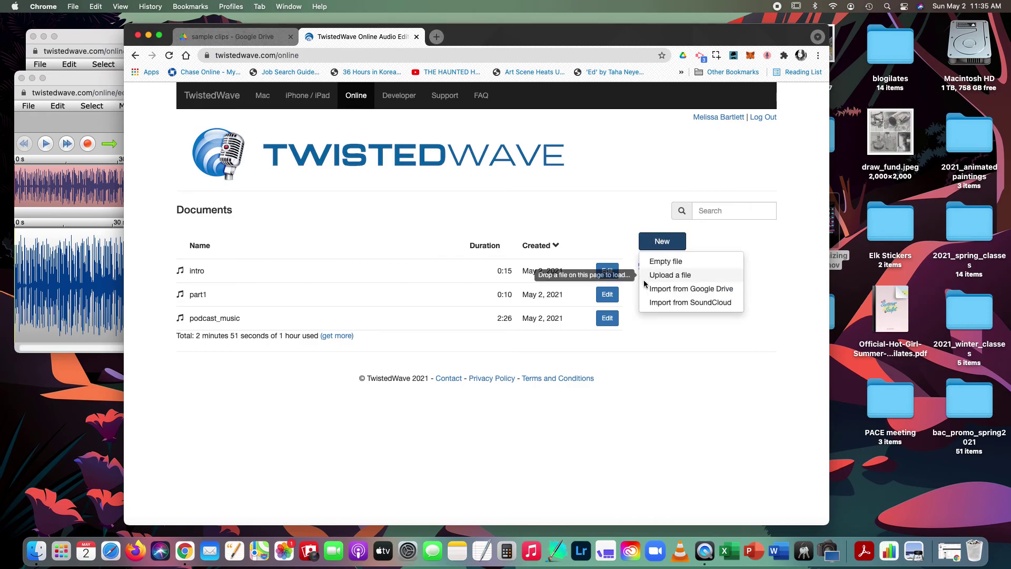
pyautogui.click(705, 288)
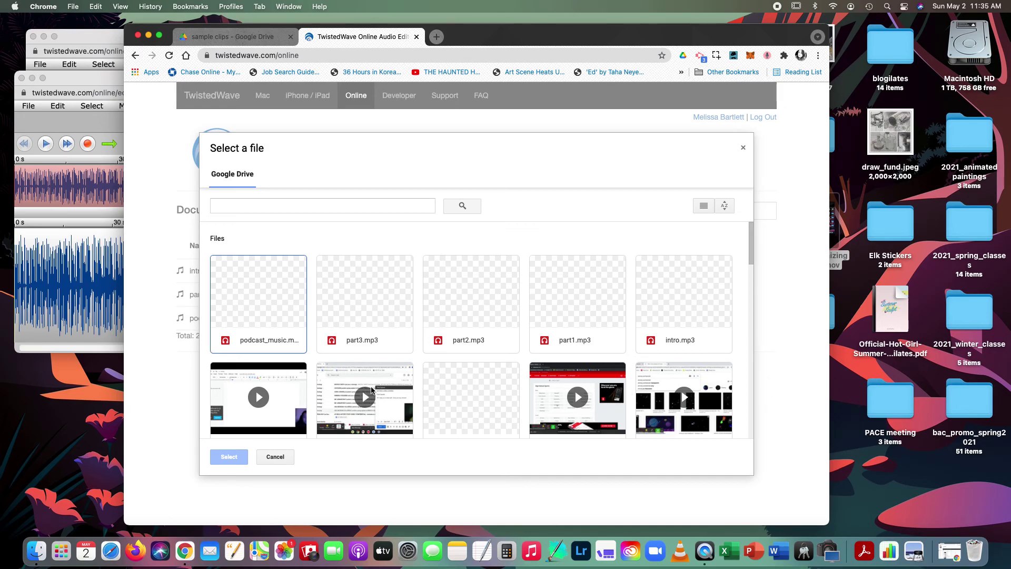
pyautogui.scroll(-5, 519, 331)
pyautogui.scroll(3, 520, 329)
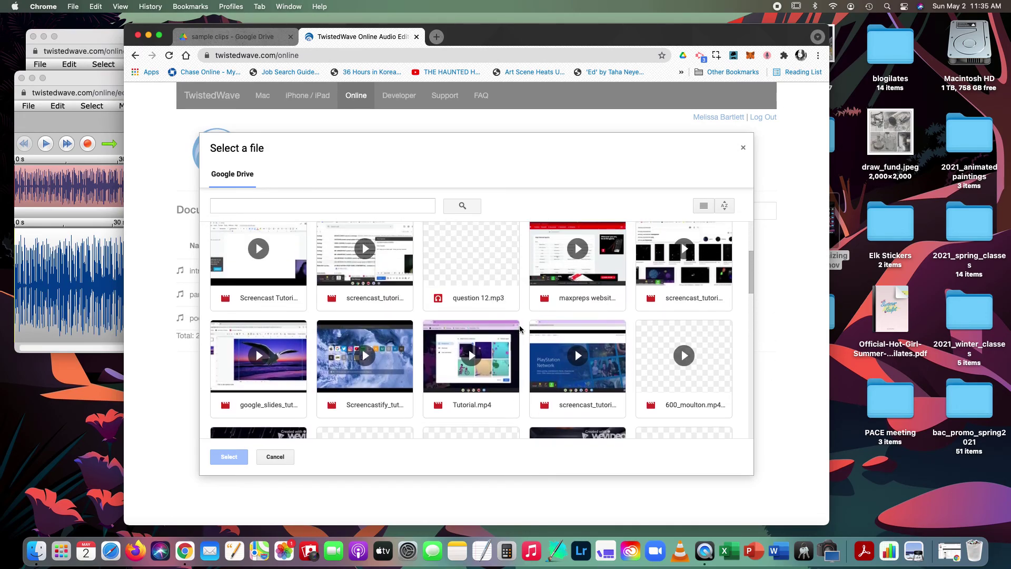
pyautogui.scroll(5, 520, 330)
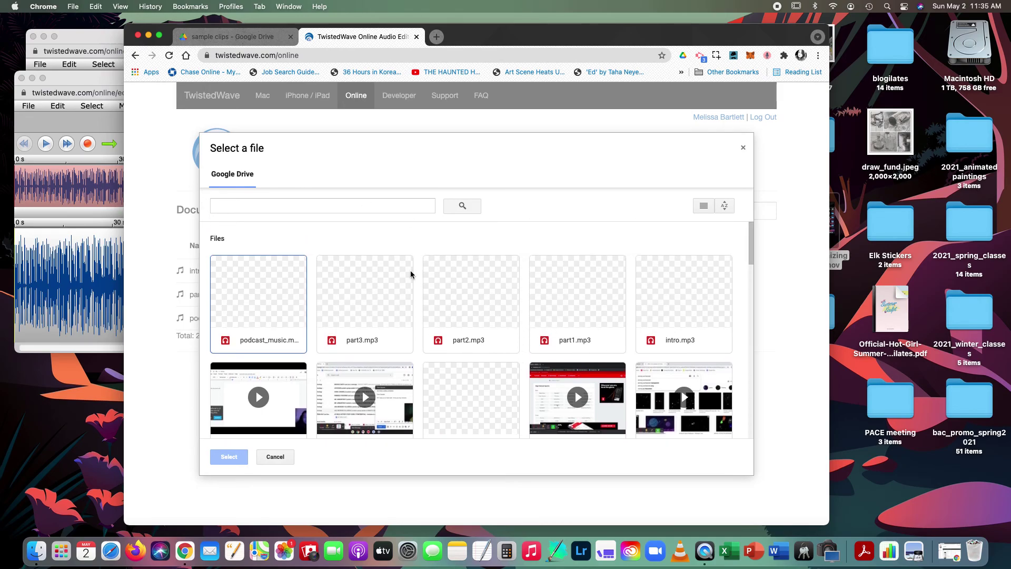
pyautogui.scroll(-5, 448, 267)
pyautogui.scroll(-10, 447, 267)
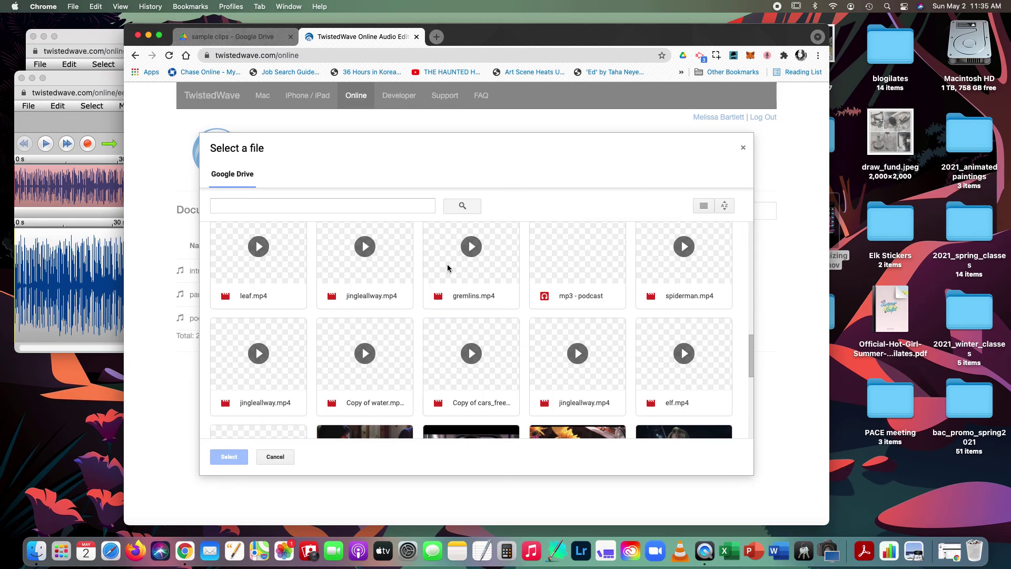
pyautogui.scroll(-15, 447, 268)
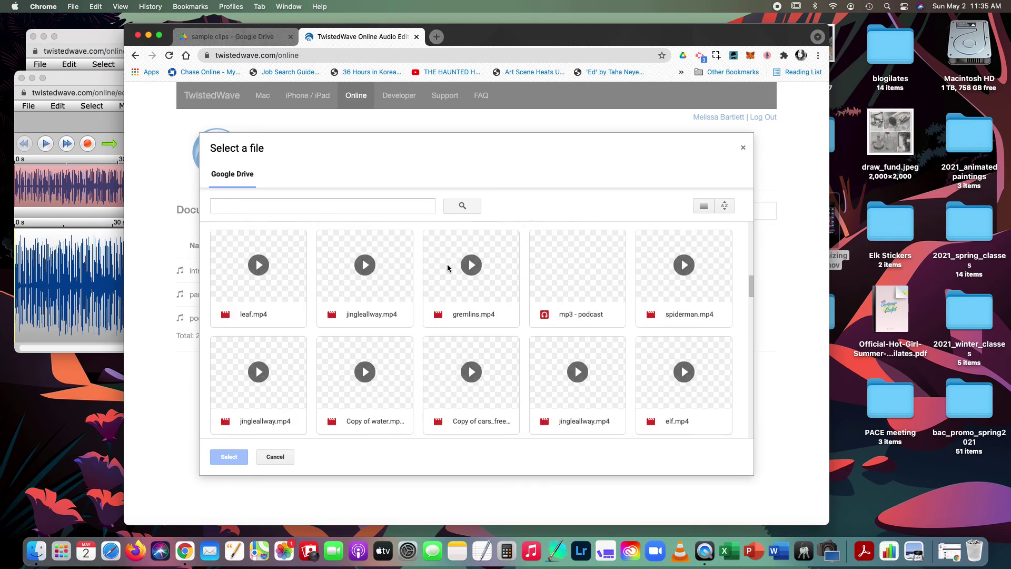
pyautogui.scroll(-4, 447, 268)
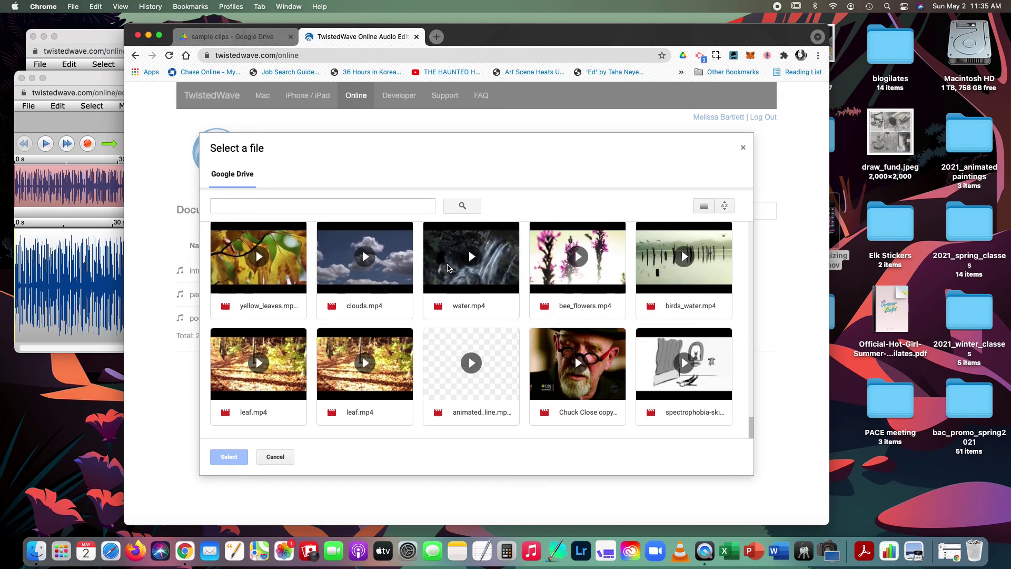
pyautogui.scroll(4, 490, 293)
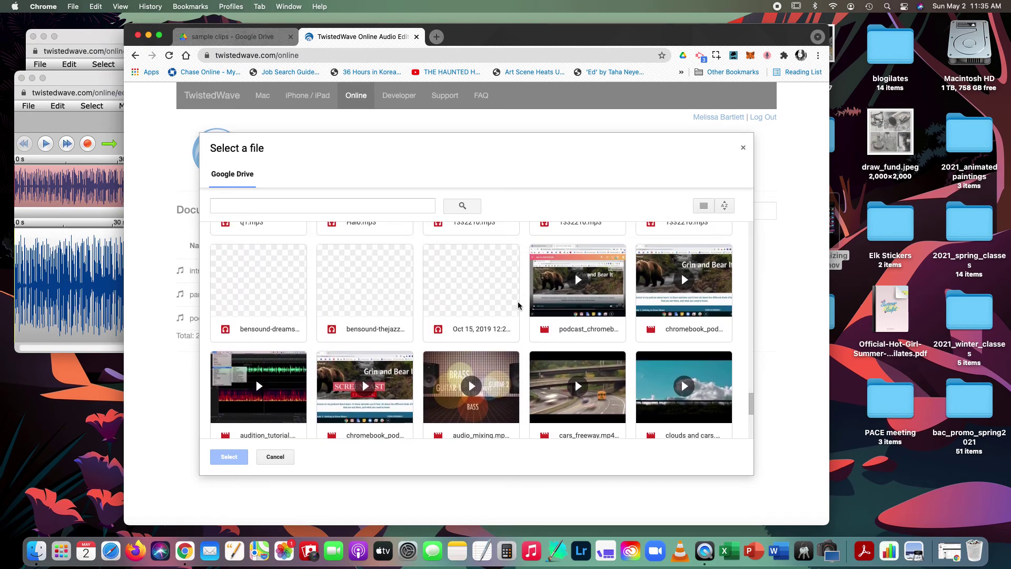
pyautogui.scroll(7, 518, 305)
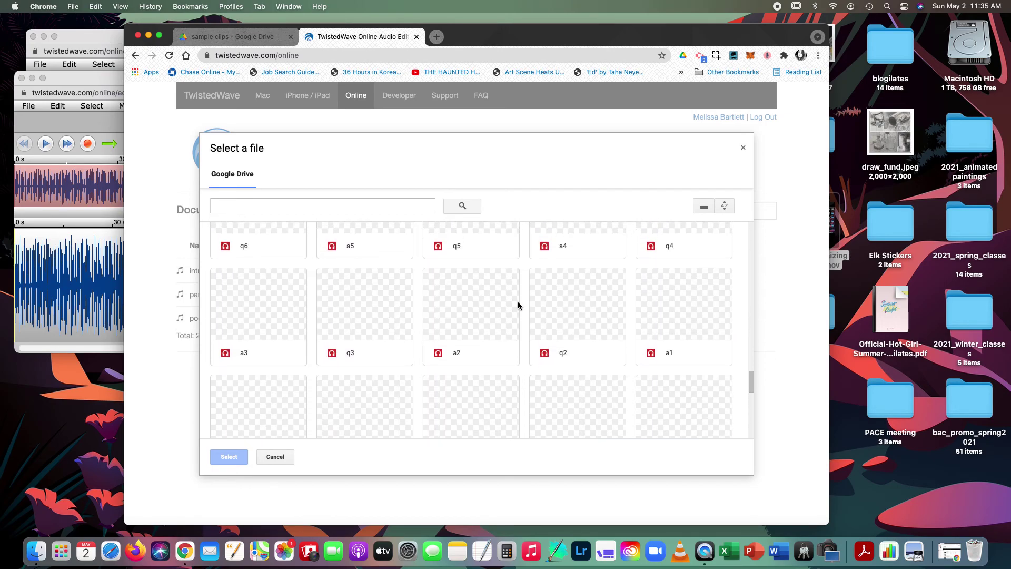
pyautogui.scroll(10, 518, 305)
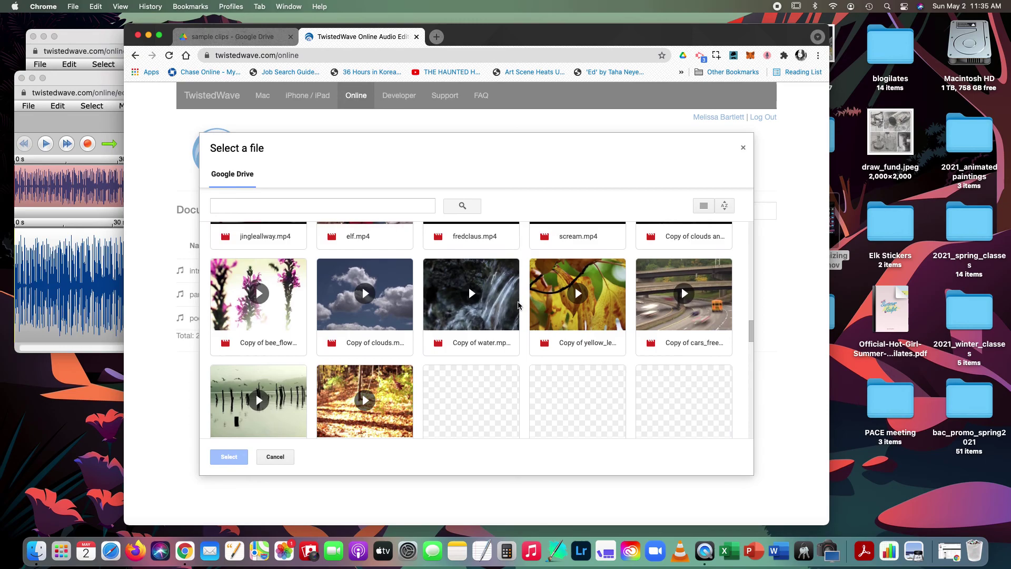
pyautogui.scroll(6, 518, 305)
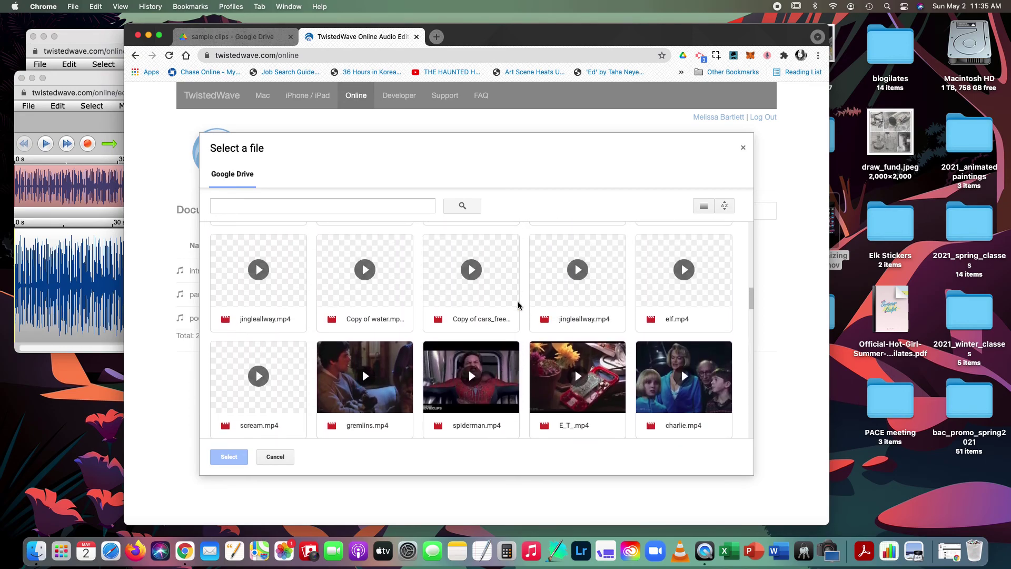
pyautogui.scroll(4, 518, 305)
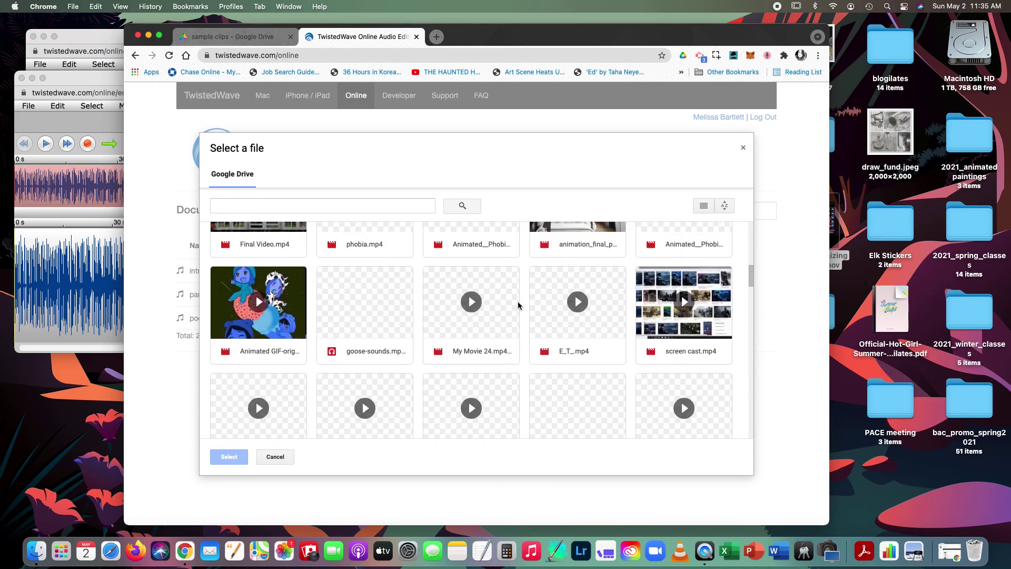
pyautogui.click(361, 340)
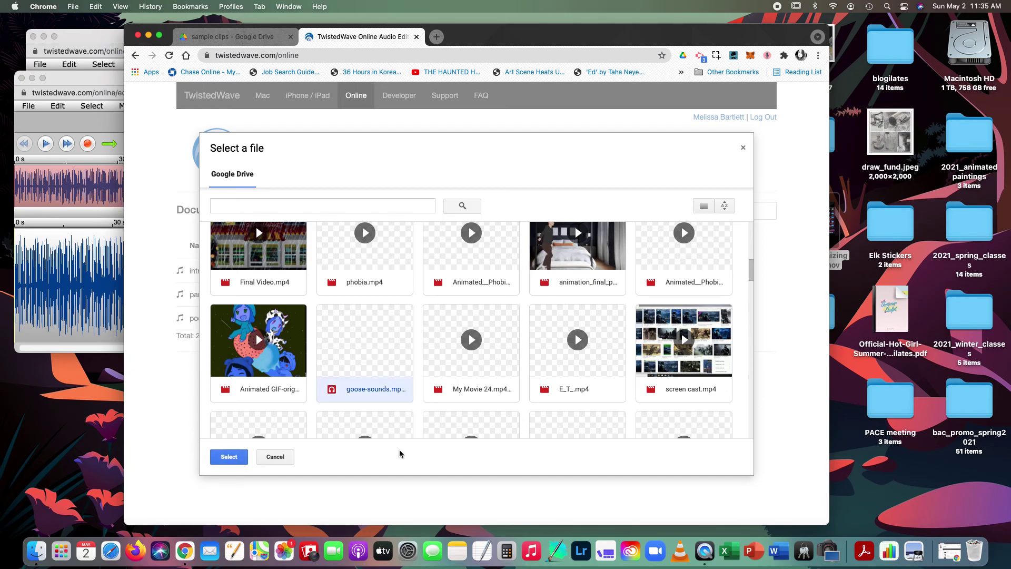
pyautogui.click(228, 459)
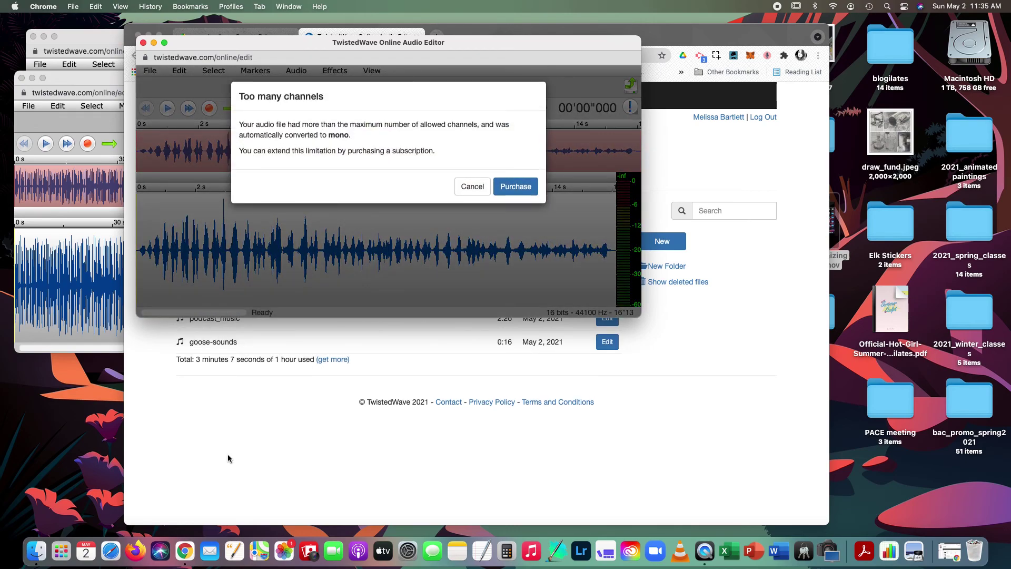
pyautogui.click(471, 187)
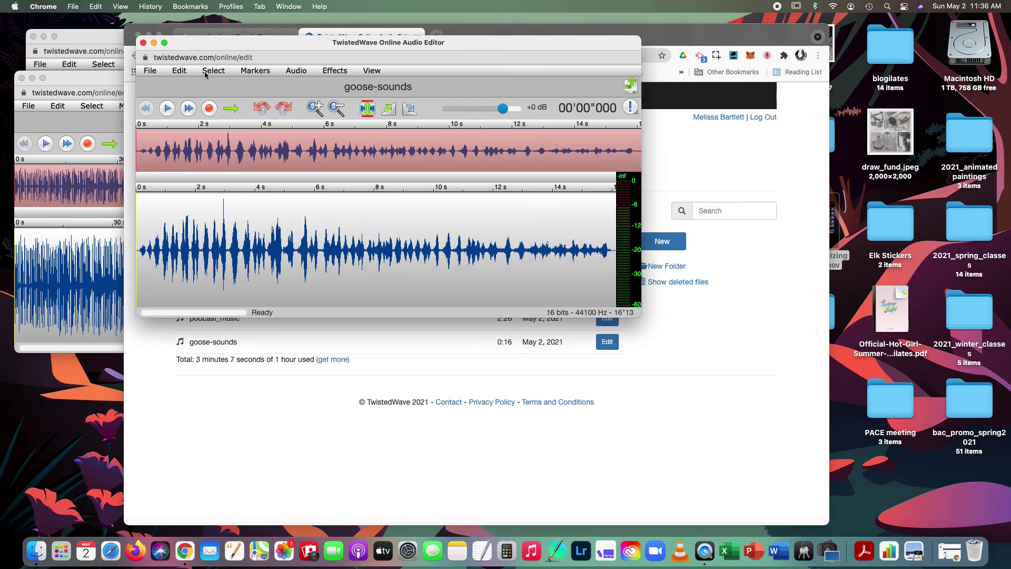
# - Minimize the browser window with the documents page and move the goose-sounds editor to the lower-right part of the desktop
pyautogui.moveTo(420, 43); pyautogui.dragTo(517, 136)
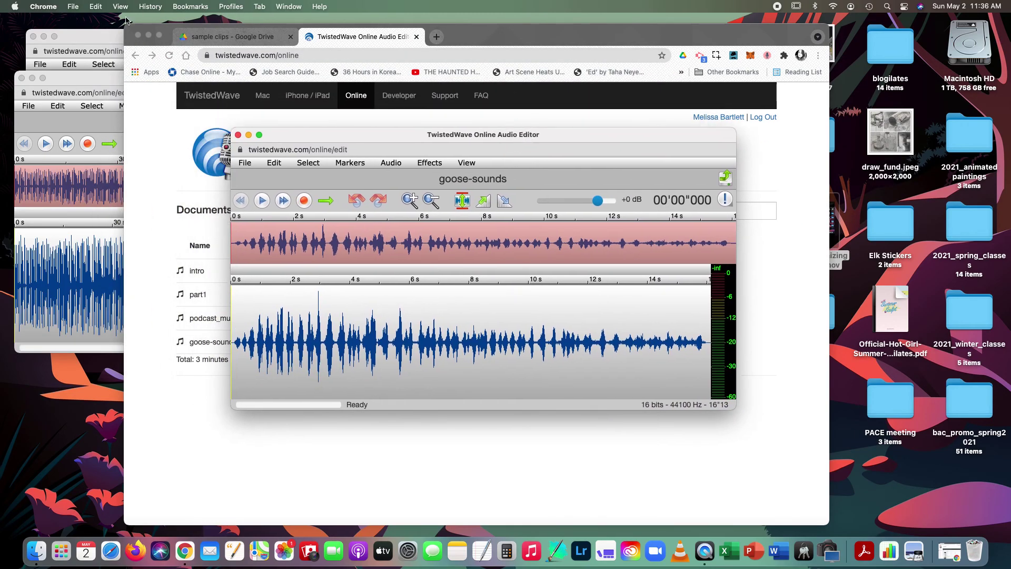
pyautogui.click(149, 35)
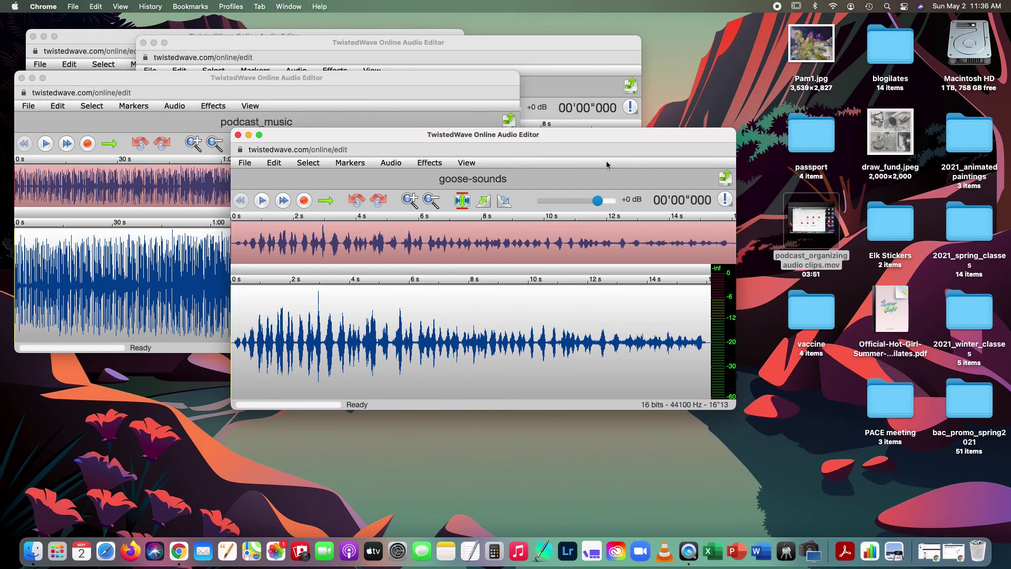
pyautogui.moveTo(546, 134); pyautogui.dragTo(819, 215)
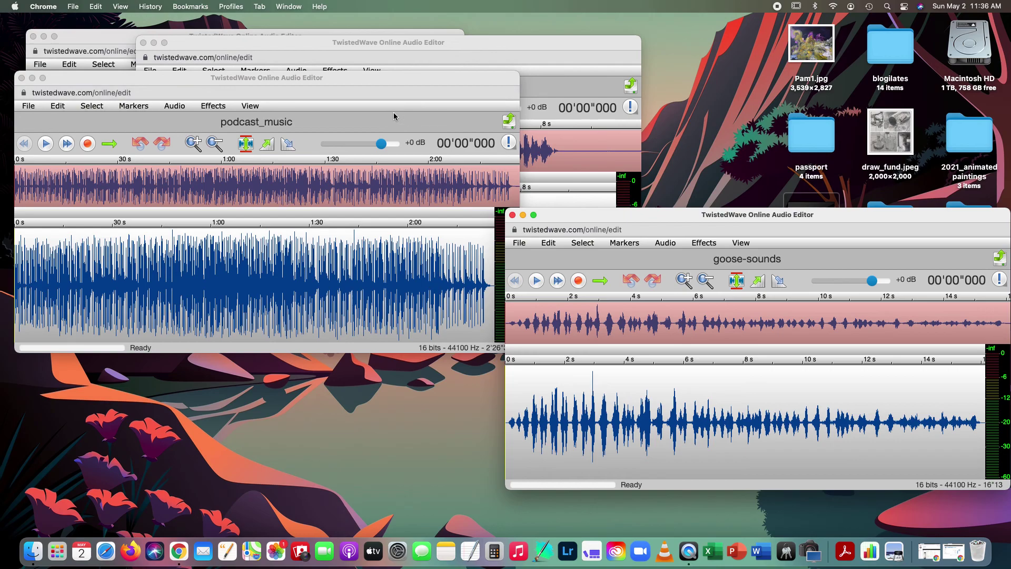
# - Spread out the podcast_music, part1 and intro editors on the desktop, with podcast_music below intro and part1 beside it
pyautogui.moveTo(340, 81); pyautogui.dragTo(362, 245)
pyautogui.moveTo(392, 50); pyautogui.dragTo(701, 24)
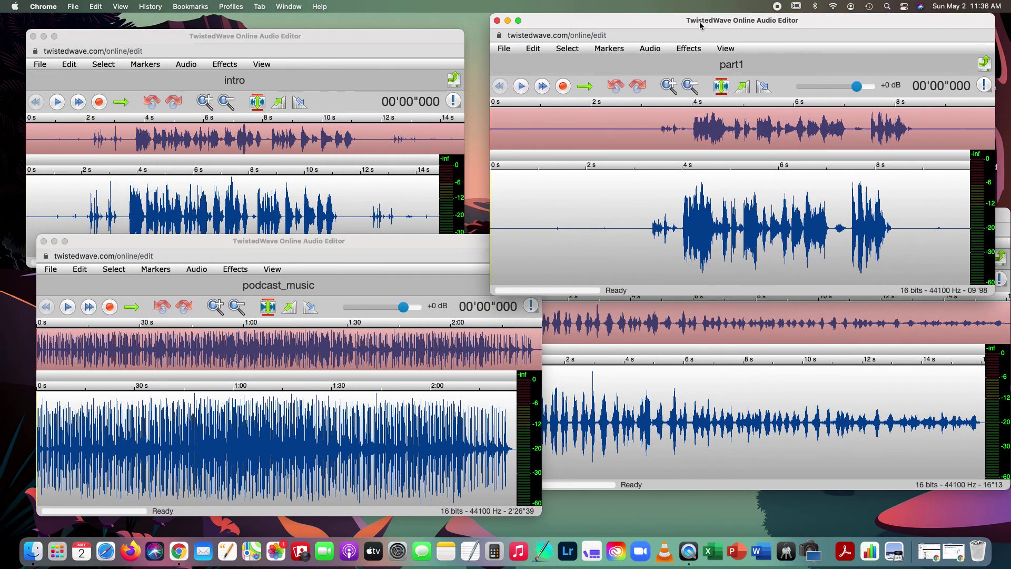
pyautogui.moveTo(304, 38); pyautogui.dragTo(328, 24)
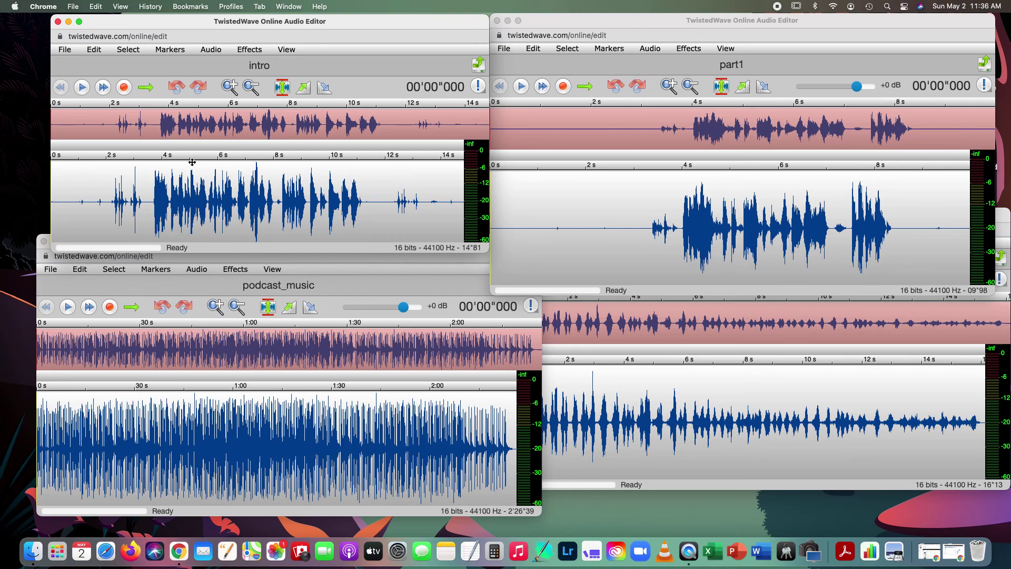
pyautogui.moveTo(353, 26); pyautogui.dragTo(360, 27)
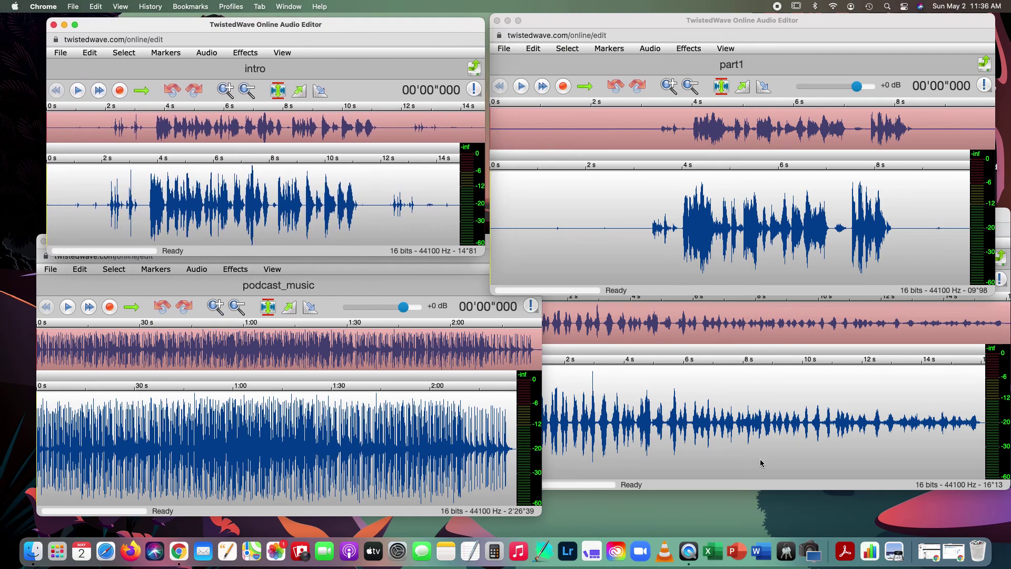
pyautogui.click(440, 293)
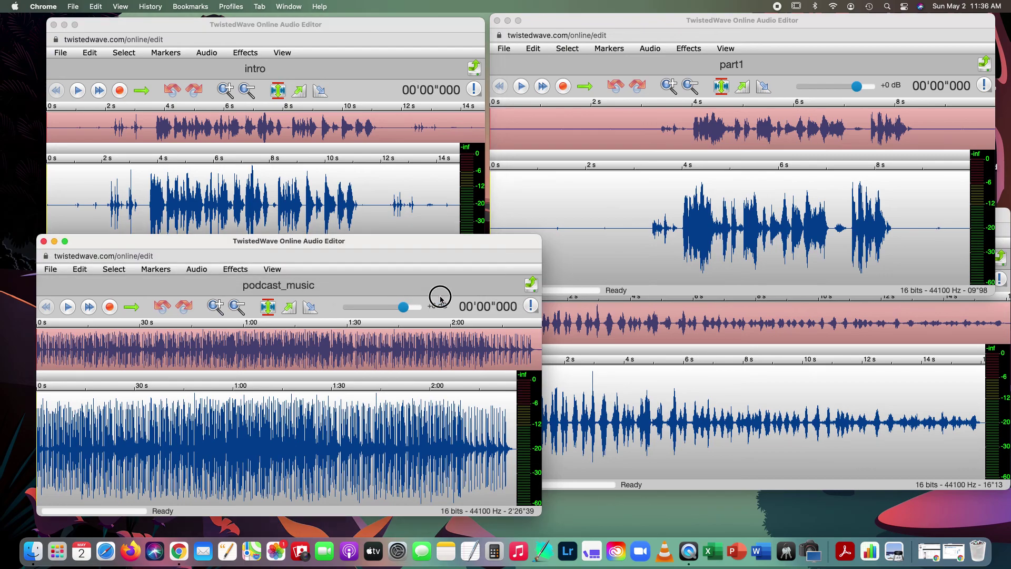
pyautogui.moveTo(357, 241); pyautogui.dragTo(358, 267)
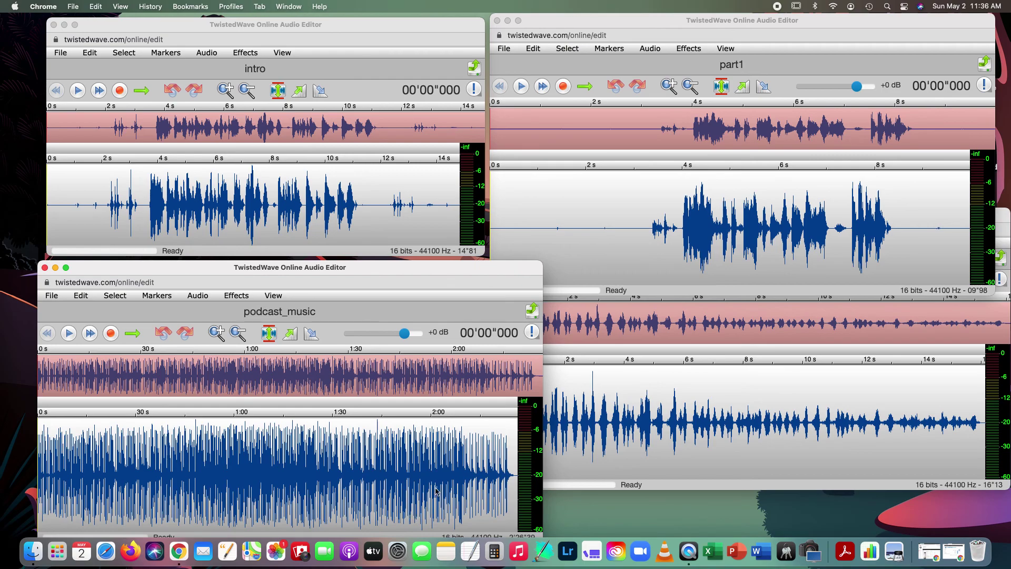
pyautogui.moveTo(349, 269)
pyautogui.mouseDown()
pyautogui.moveTo(318, 248)
pyautogui.moveTo(363, 265)
pyautogui.mouseUp()
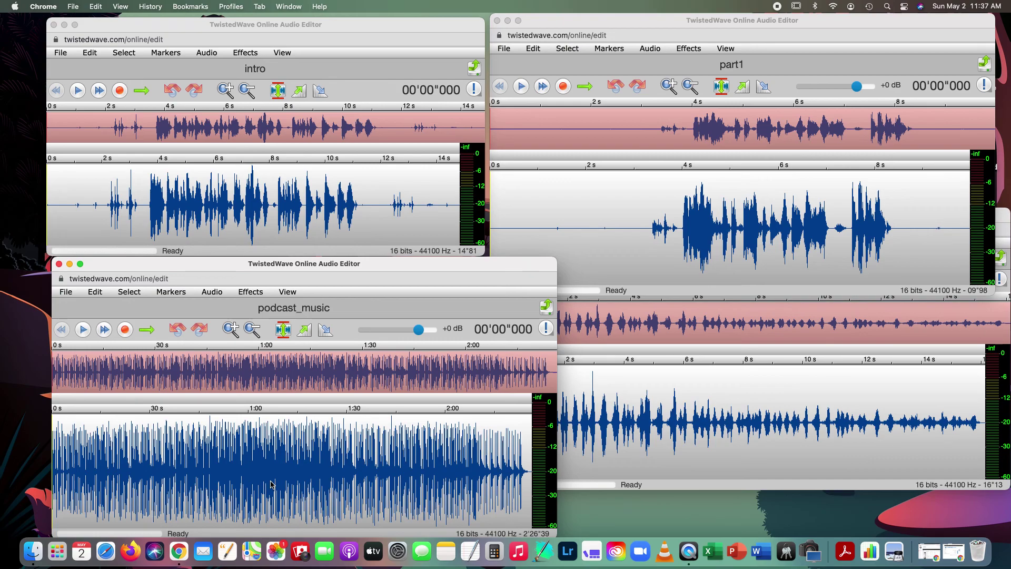
# - Shift the podcast_music editor toward the middle of the desktop, bringing it and the goose-sounds editor forward in turn
pyautogui.click(862, 405)
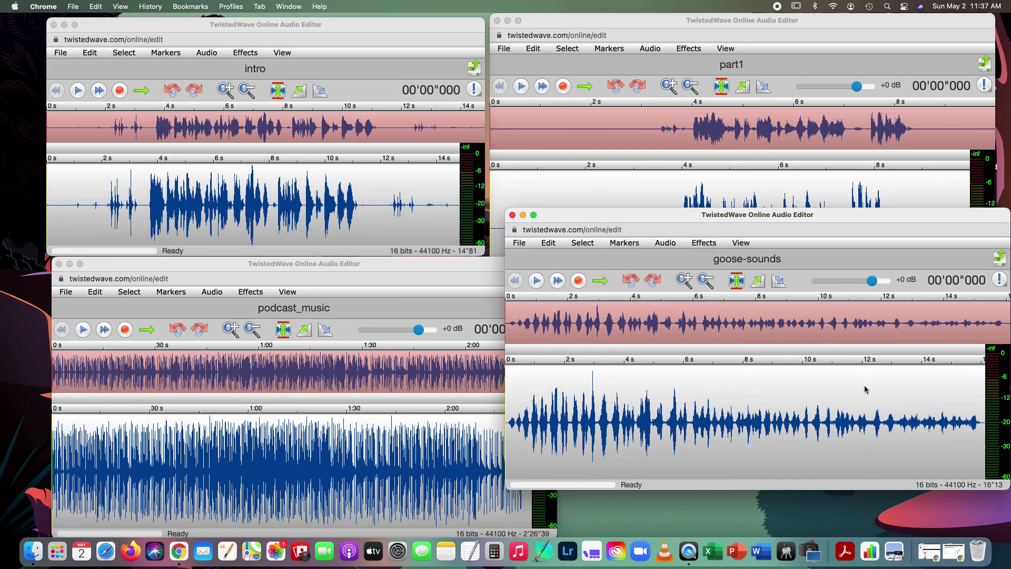
pyautogui.moveTo(307, 263); pyautogui.dragTo(351, 263)
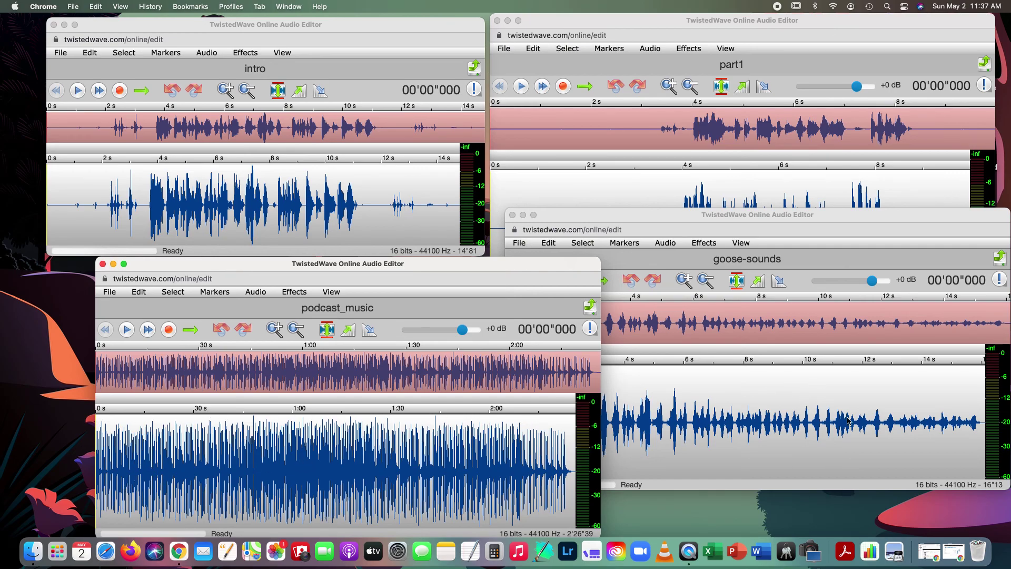
pyautogui.click(905, 389)
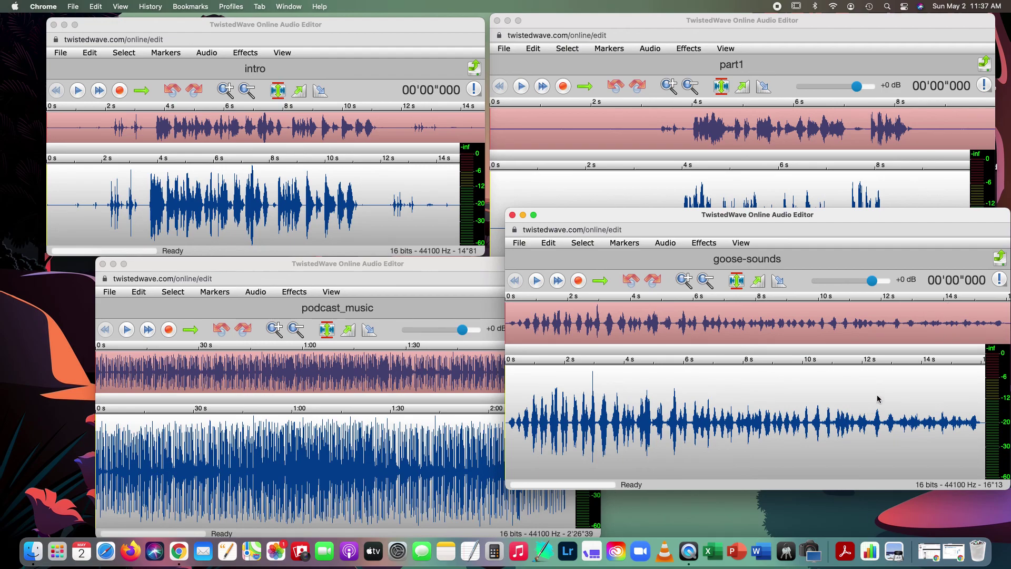
pyautogui.click(277, 428)
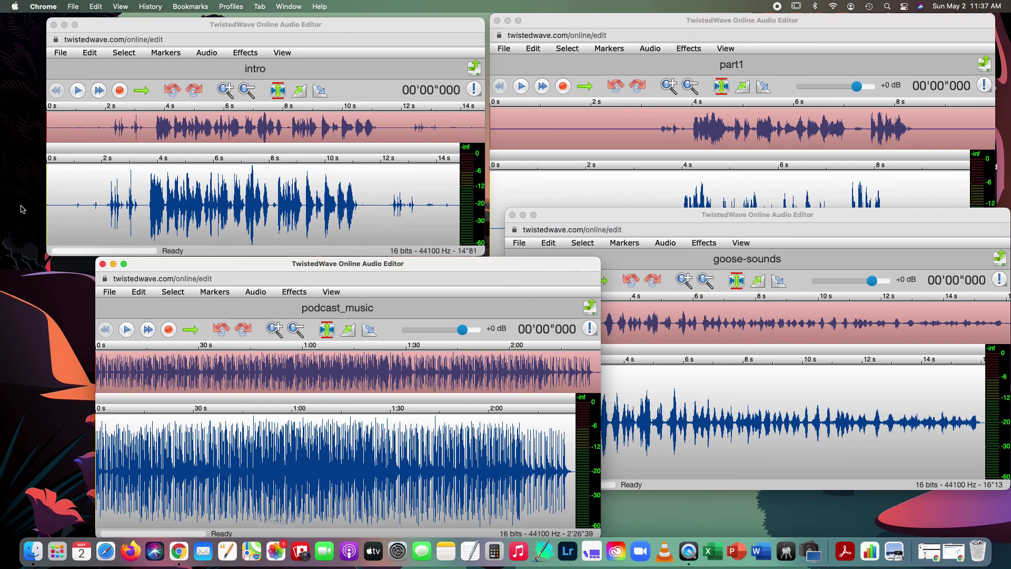
# - Bring the intro editor forward, move it slightly inward from the desktop's edge, and play the clip until its closing noises
pyautogui.click(128, 199)
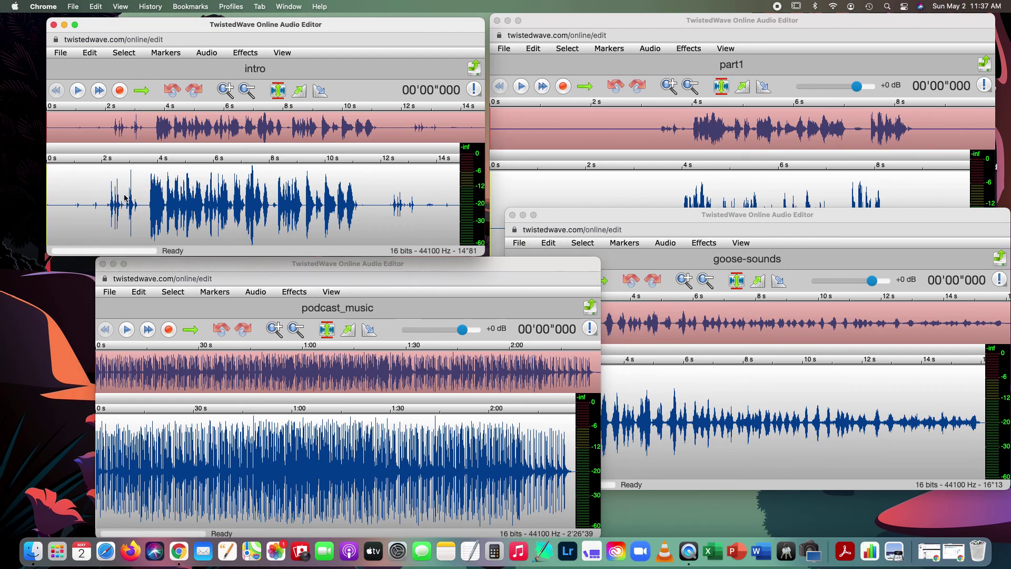
pyautogui.moveTo(246, 25); pyautogui.dragTo(288, 38)
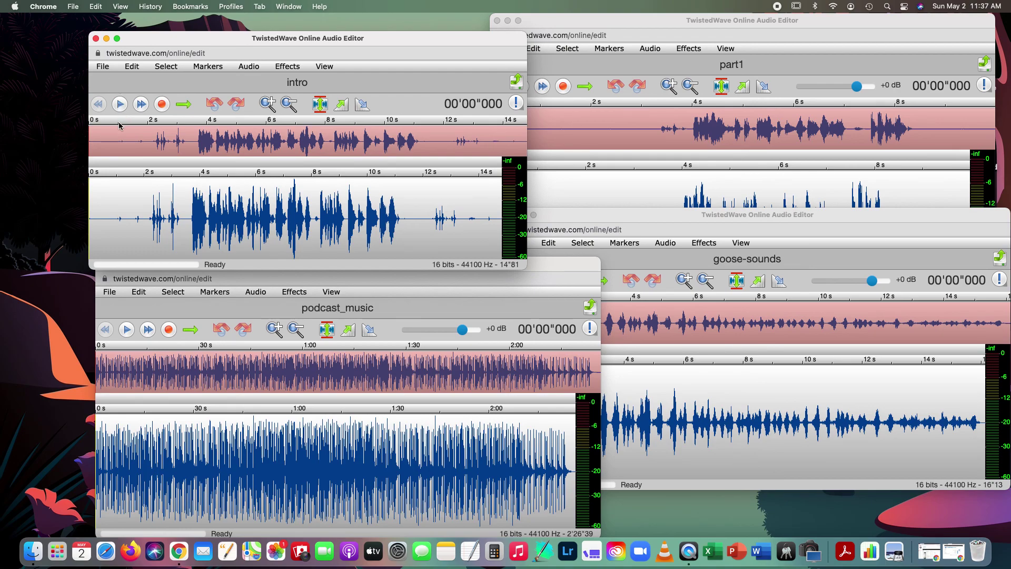
pyautogui.click(119, 105)
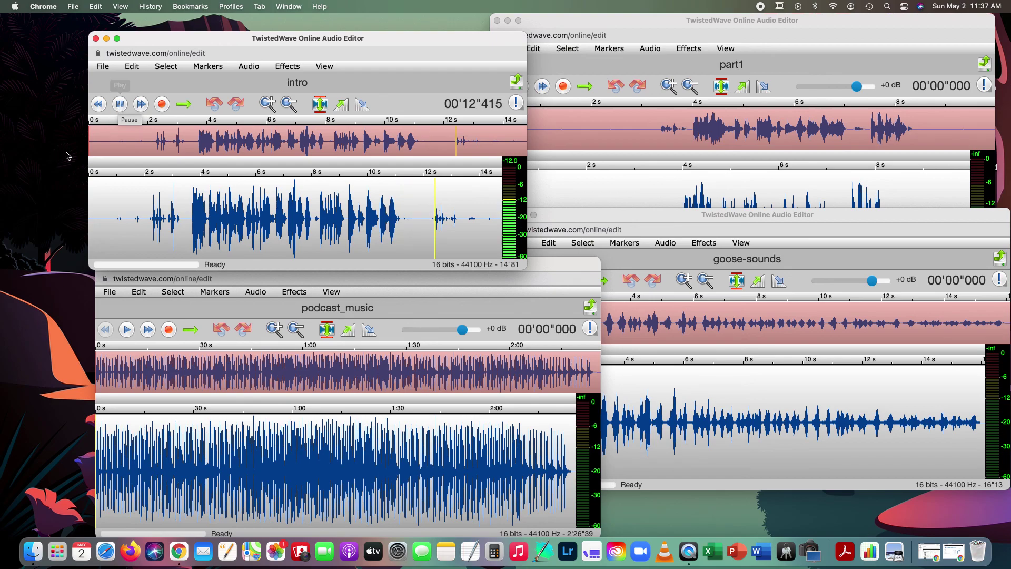
pyautogui.press('space')
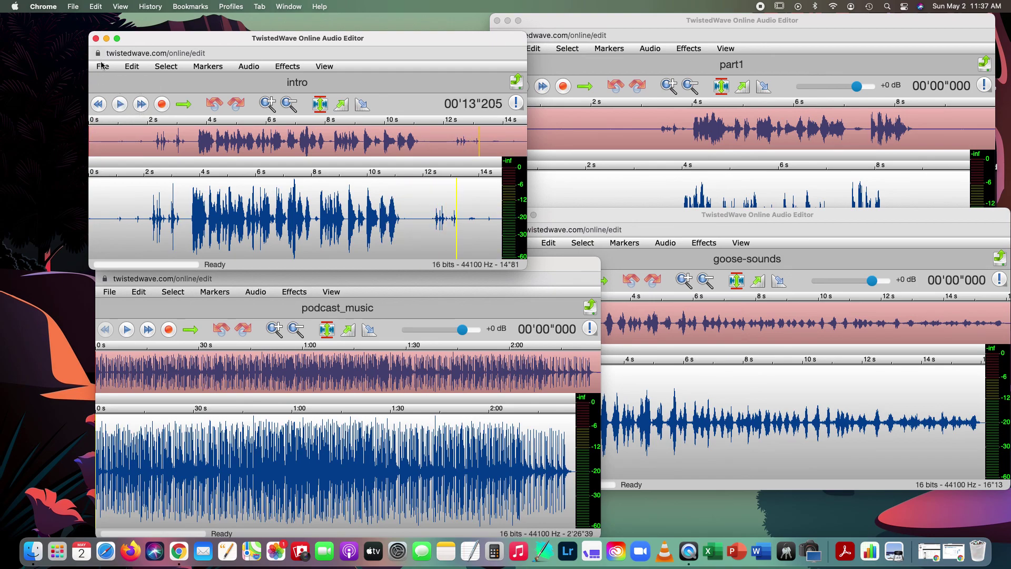
# - Return the intro clip's playhead to the start and play up to where the main speech begins
pyautogui.click(93, 83)
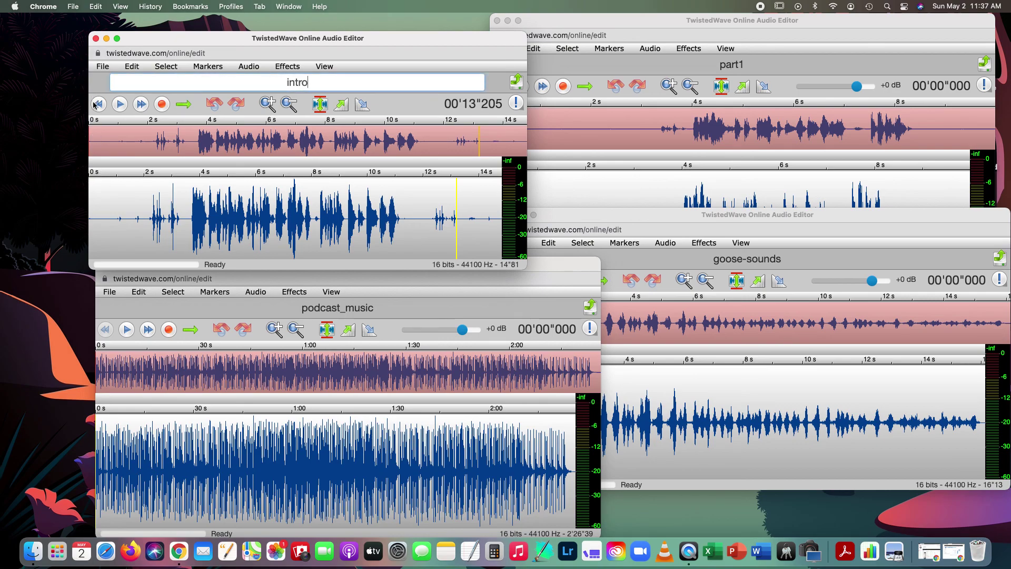
pyautogui.click(95, 82)
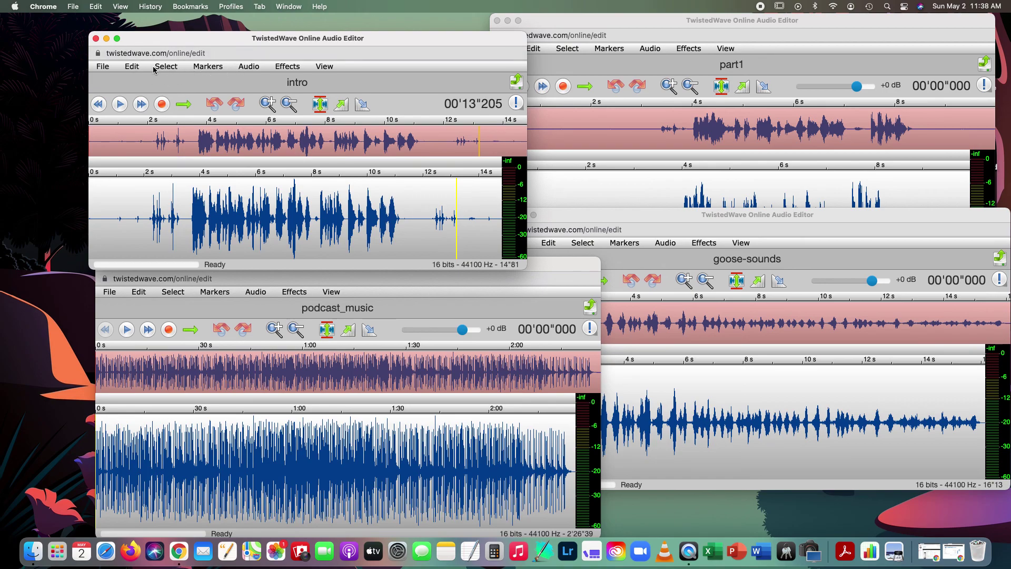
pyautogui.click(208, 69)
pyautogui.moveTo(176, 69)
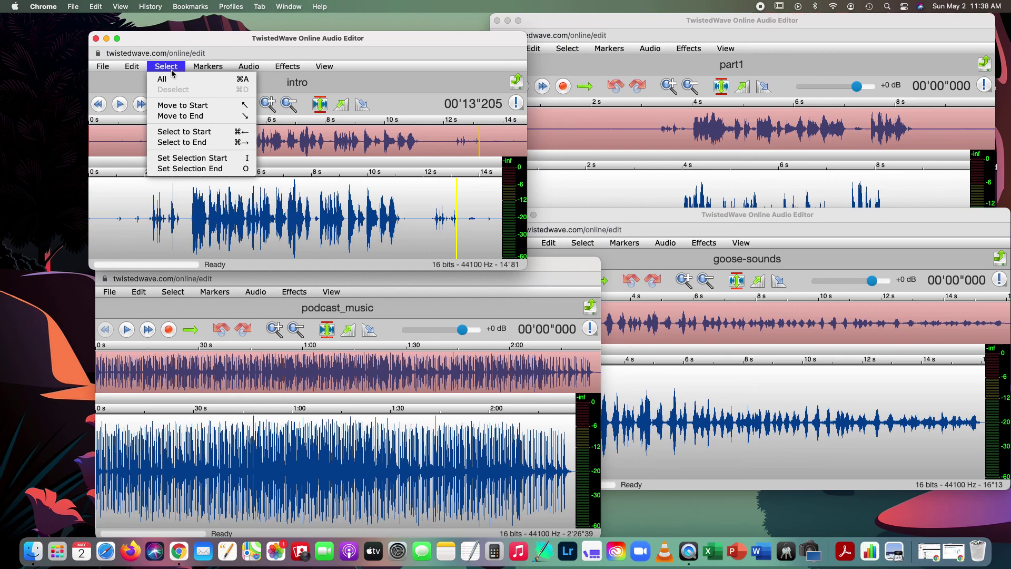
pyautogui.click(184, 107)
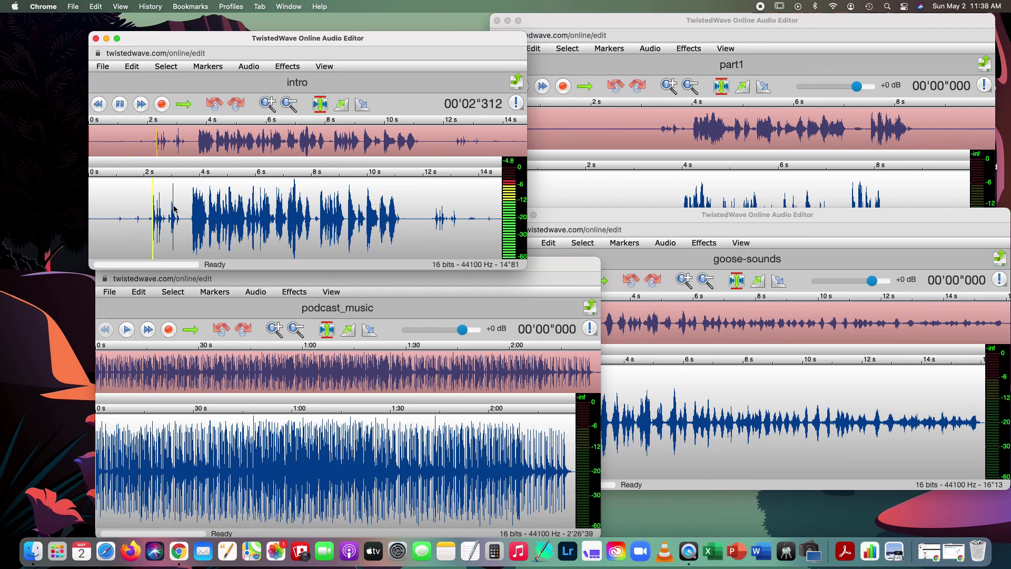
pyautogui.press('space')
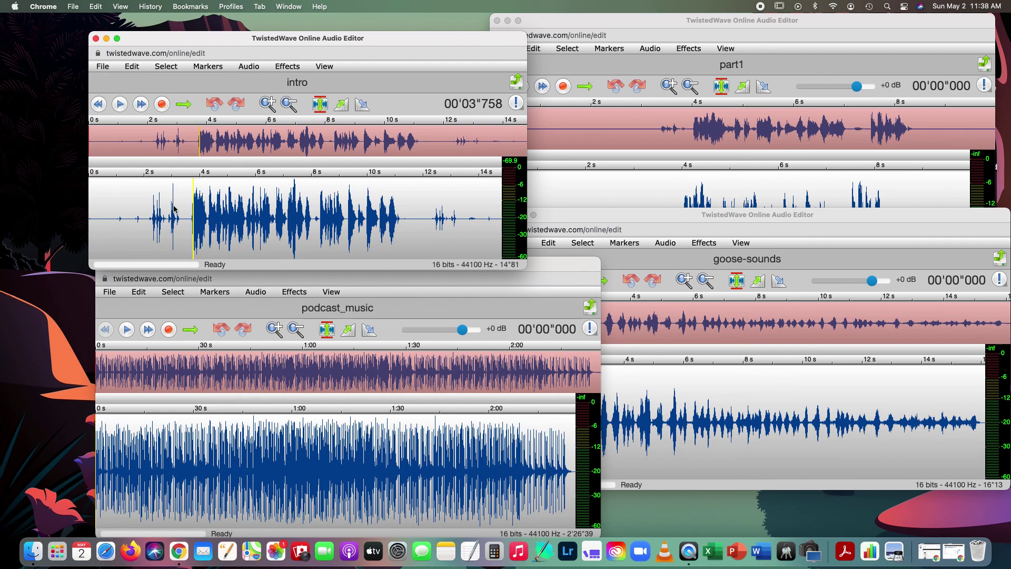
# - Locate the start of the main speech in the intro clip and delete everything before it, from about 3.6 s back to the beginning
pyautogui.click(190, 127)
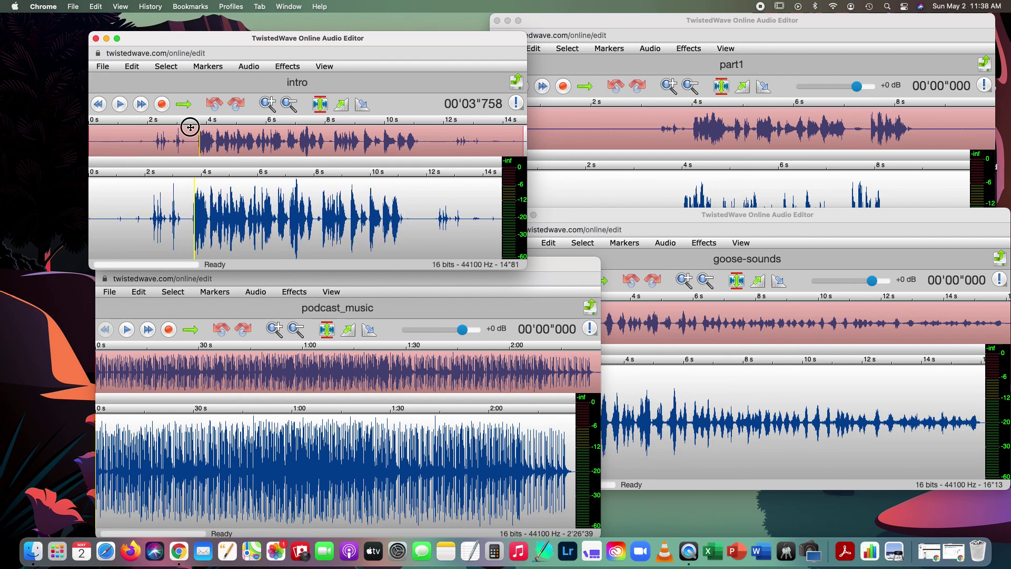
pyautogui.click(187, 202)
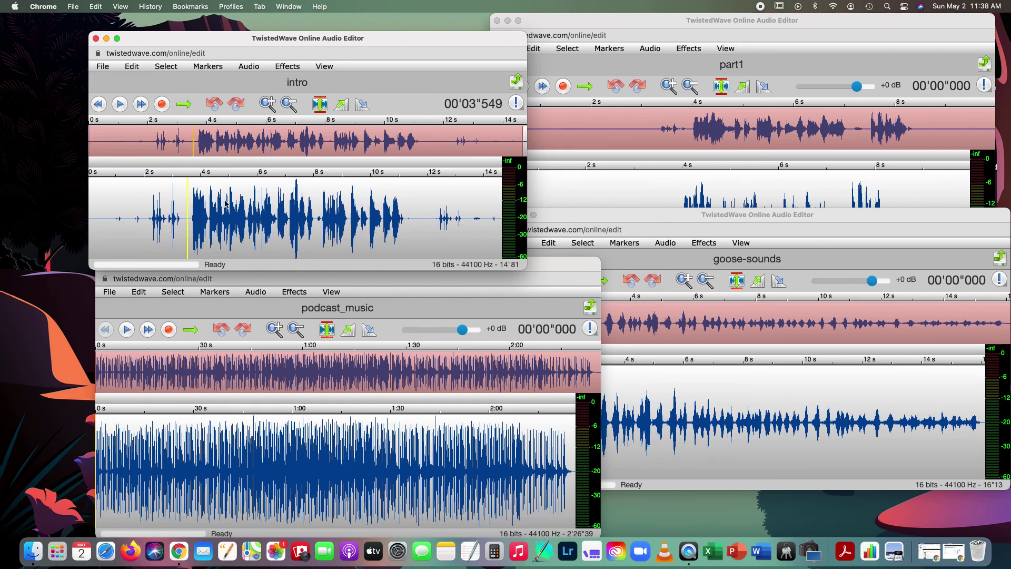
pyautogui.press('space')
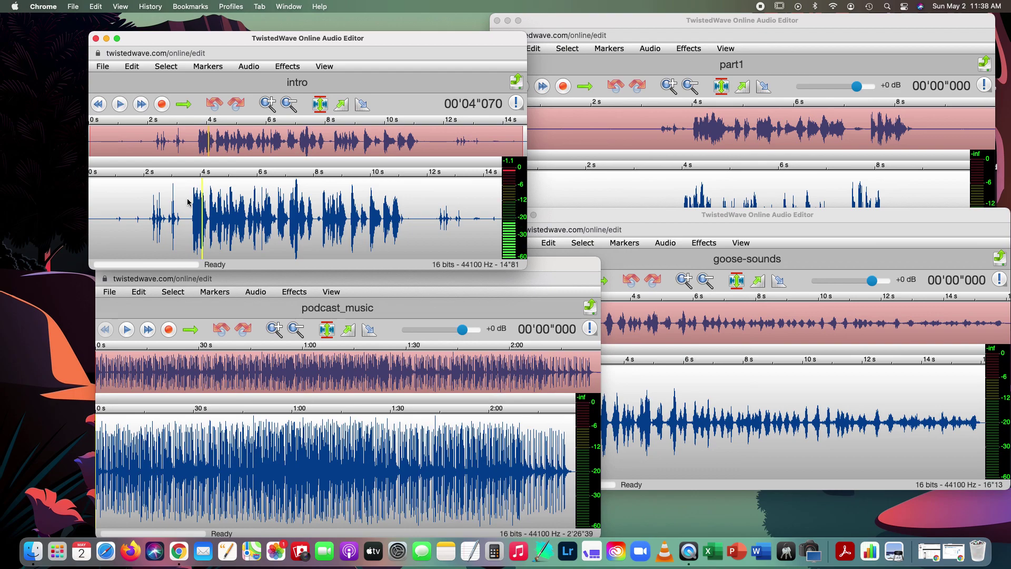
pyautogui.click(191, 199)
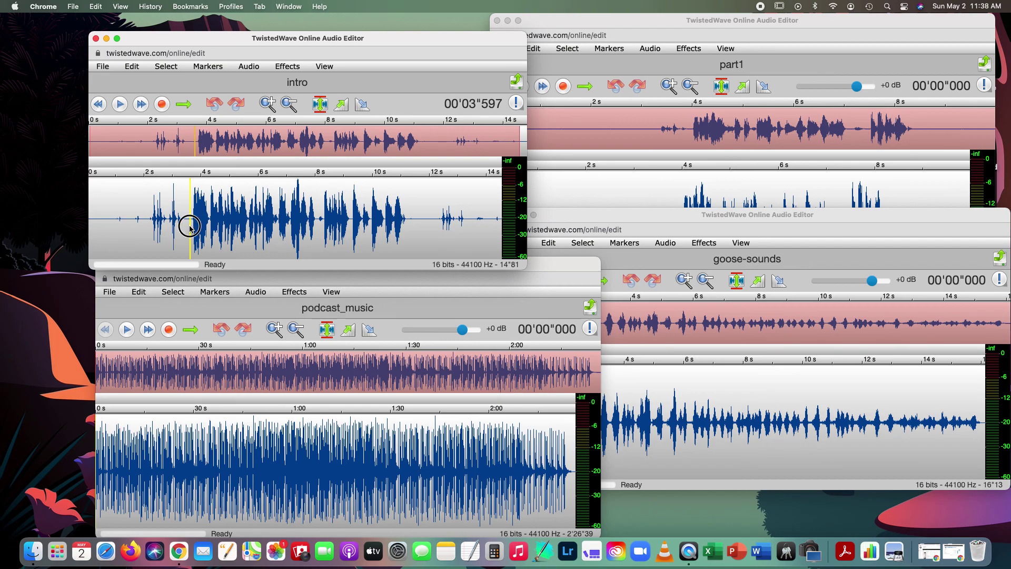
pyautogui.moveTo(188, 227); pyautogui.dragTo(21, 225)
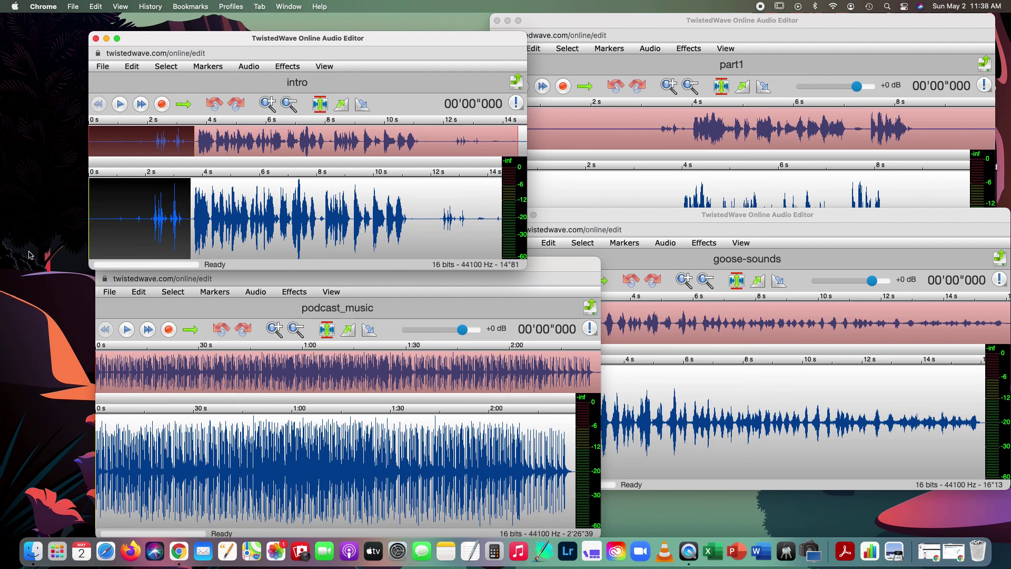
pyautogui.press('BackSpace')
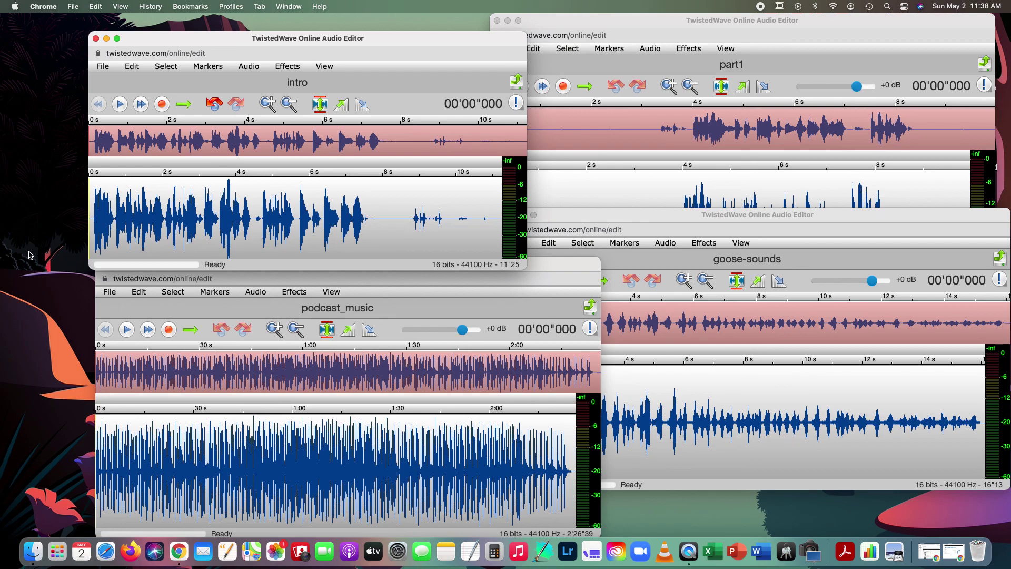
# - Play the intro clip through the end of the speech and delete everything from about 7.77 s to the end
pyautogui.press('space')
pyautogui.press('space')
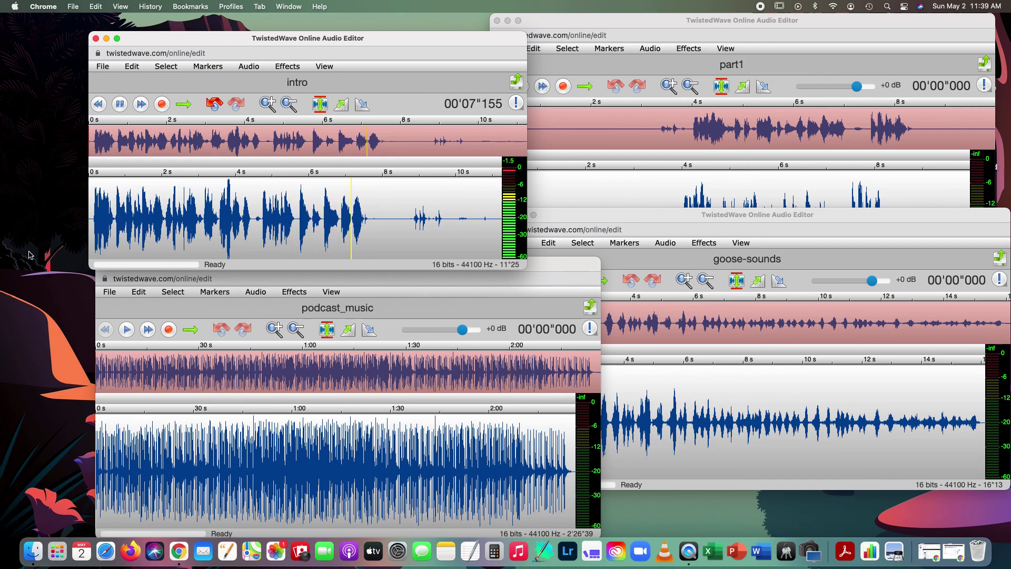
pyautogui.press('space')
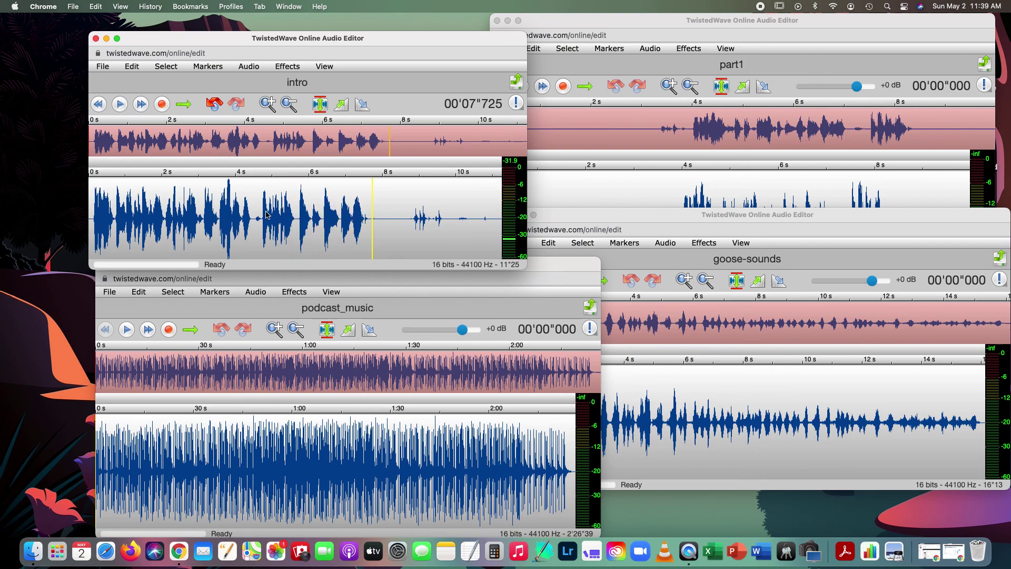
pyautogui.moveTo(375, 242); pyautogui.dragTo(642, 248)
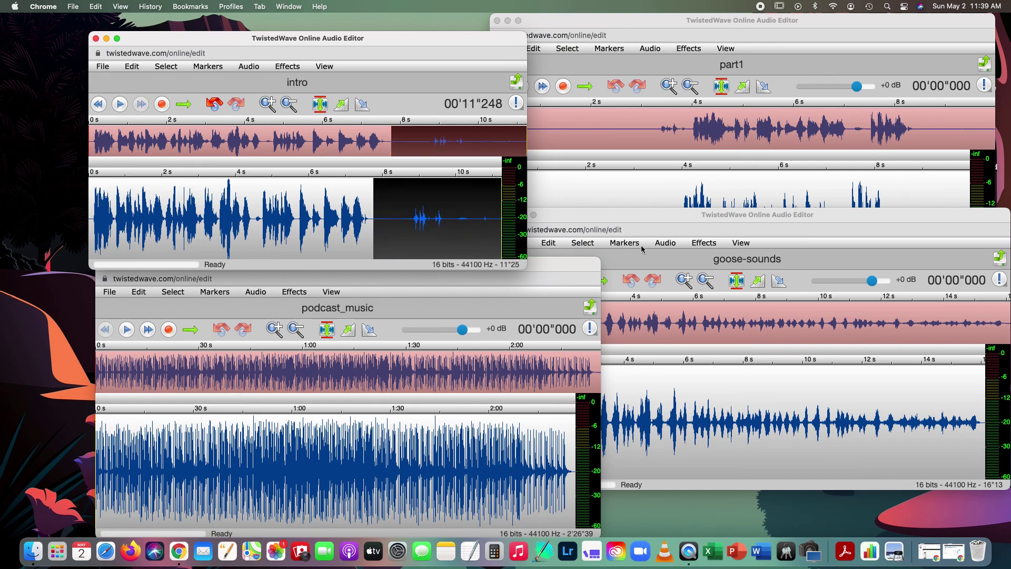
pyautogui.press('BackSpace')
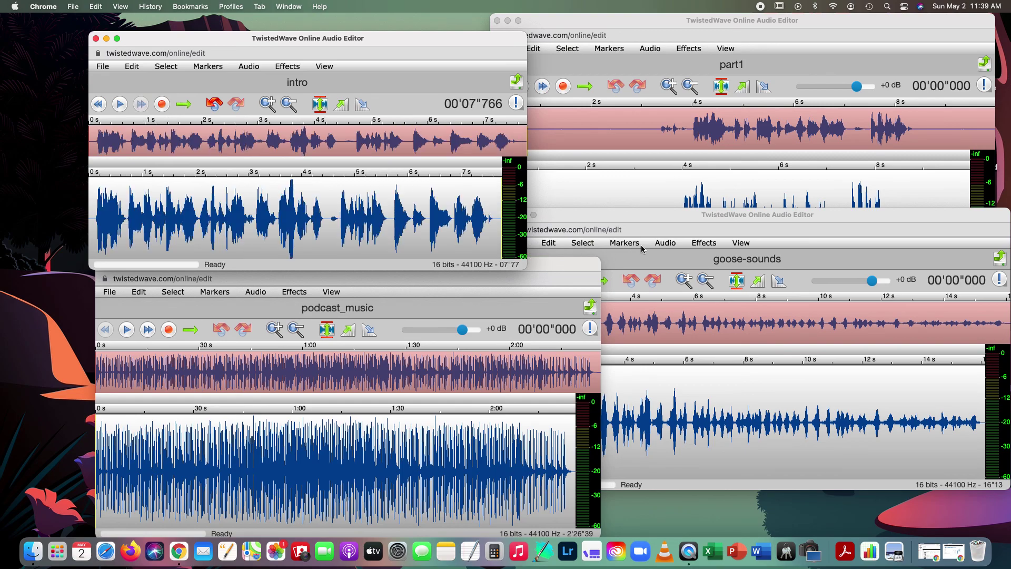
# - Move the intro editor back toward the desktop's upper-left corner and play the trimmed clip from its start to check it
pyautogui.moveTo(356, 36); pyautogui.dragTo(299, 26)
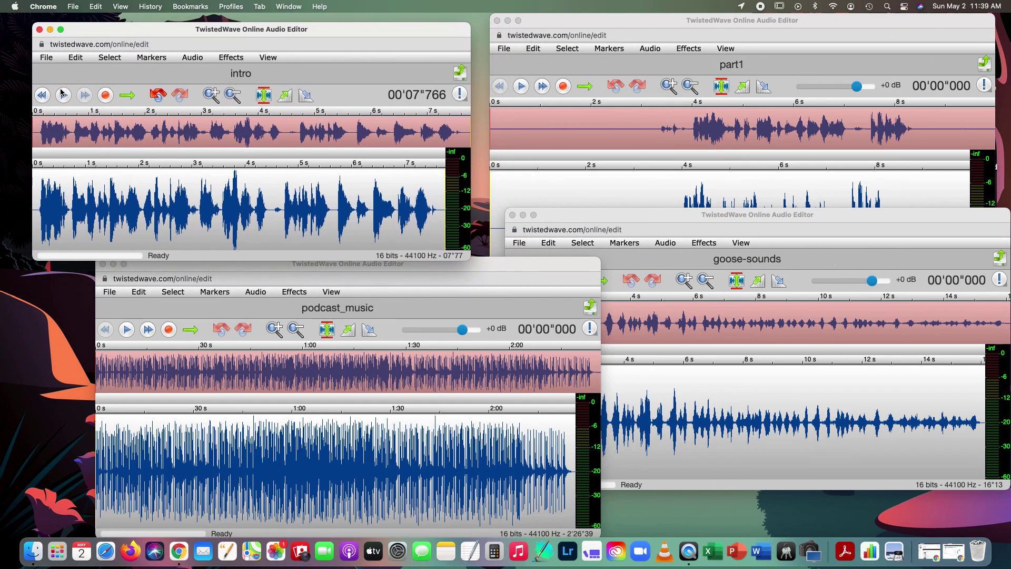
pyautogui.click(114, 57)
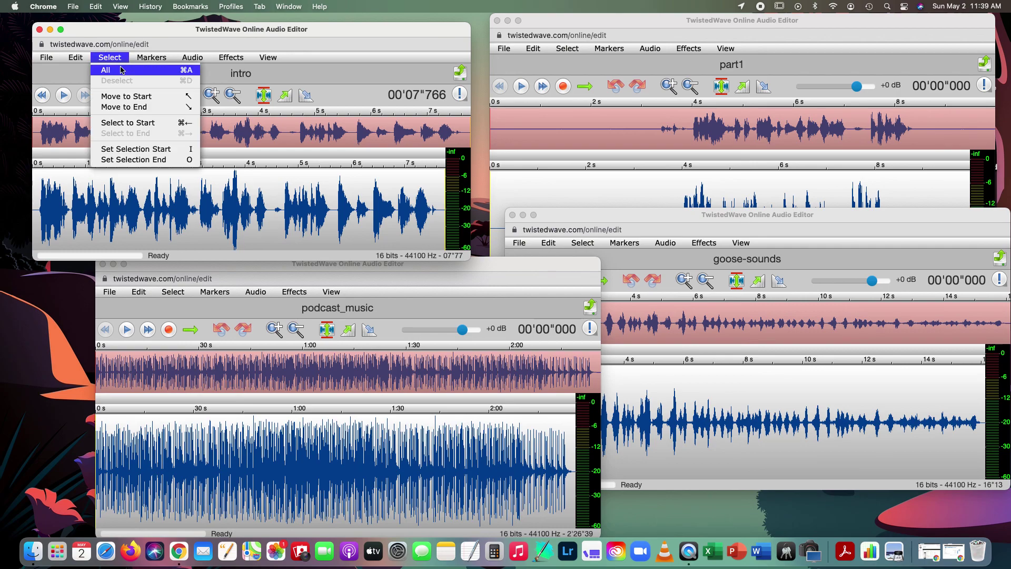
pyautogui.click(151, 98)
pyautogui.click(151, 98)
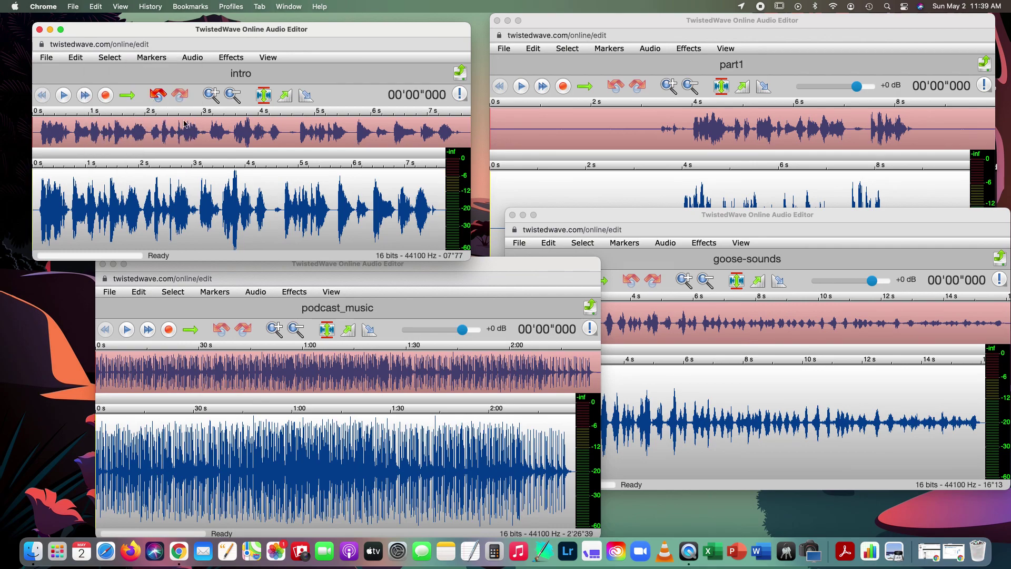
pyautogui.click(63, 95)
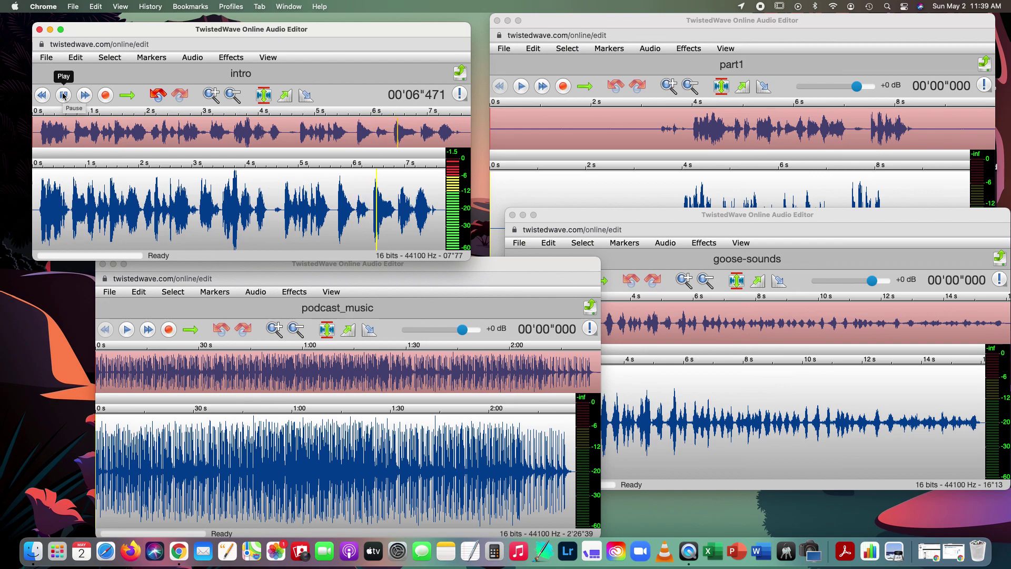
pyautogui.click(64, 95)
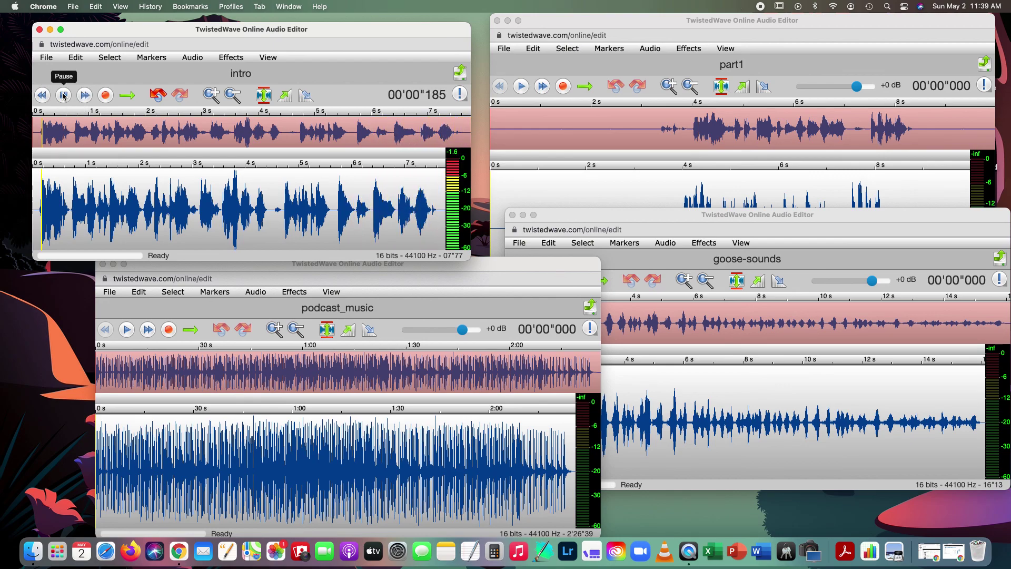
pyautogui.click(63, 95)
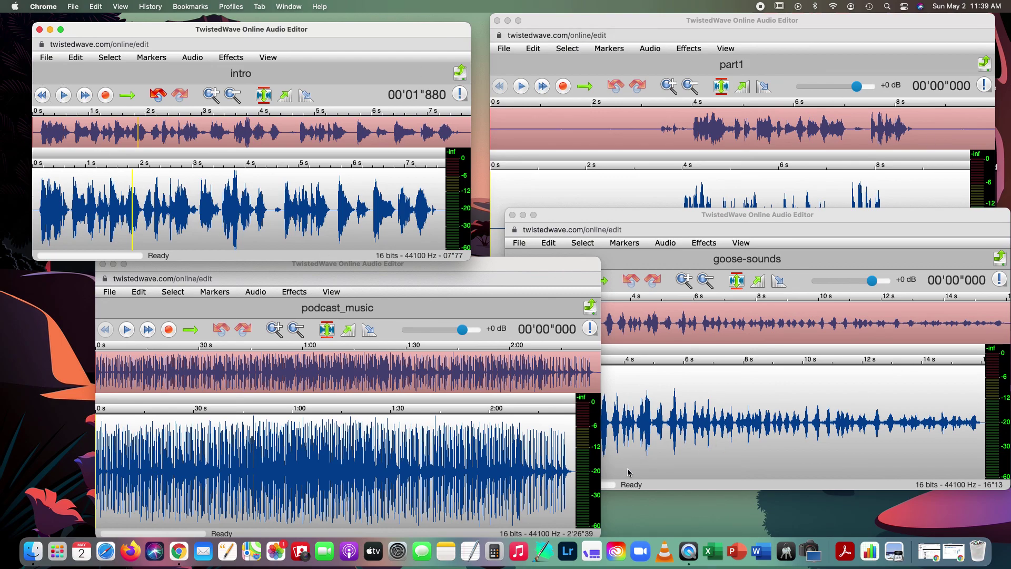
# - Move the part1 editor toward the middle of the desktop and bring the goose-sounds editor to the front
pyautogui.moveTo(650, 19); pyautogui.dragTo(550, 19)
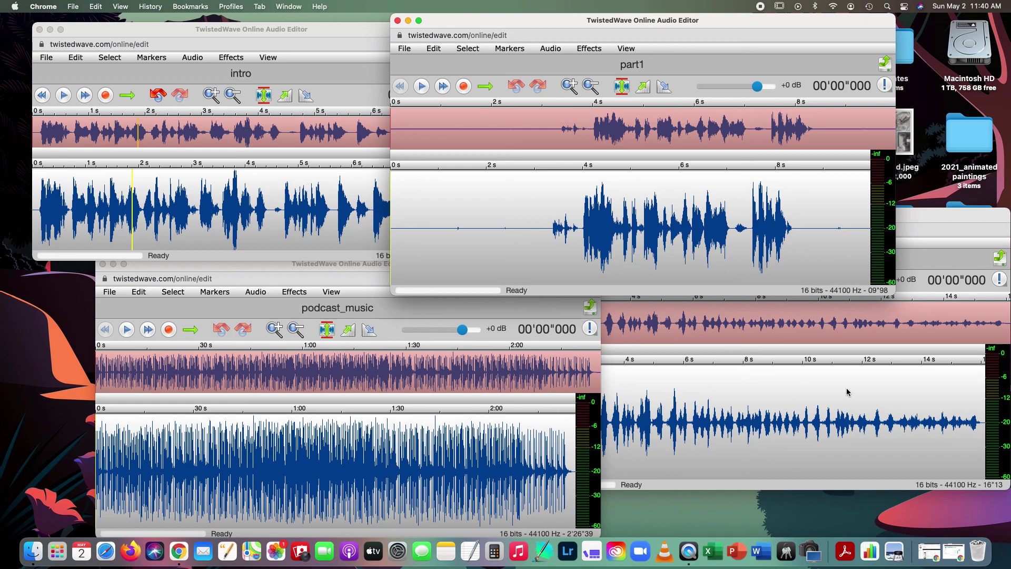
pyautogui.click(946, 215)
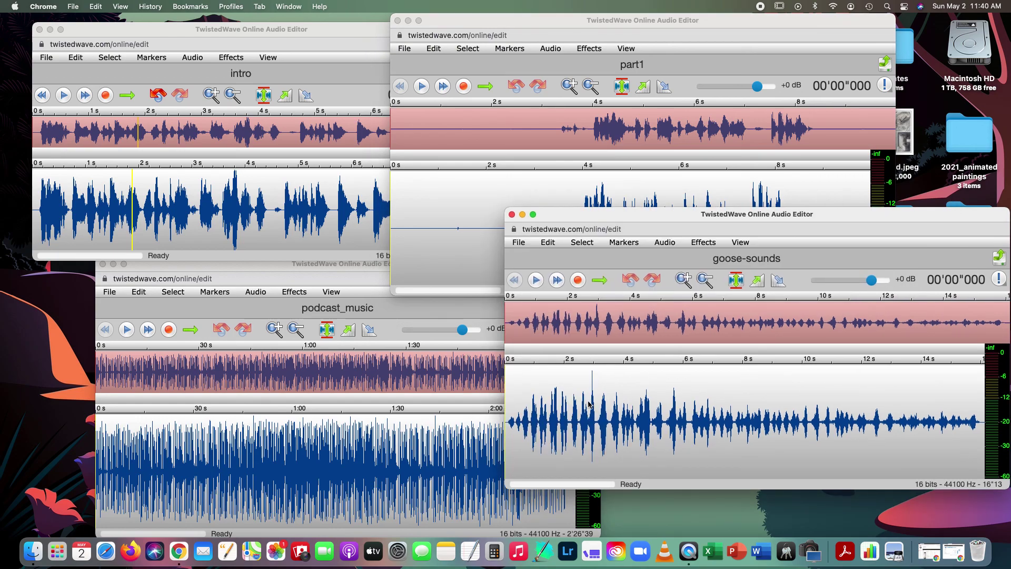